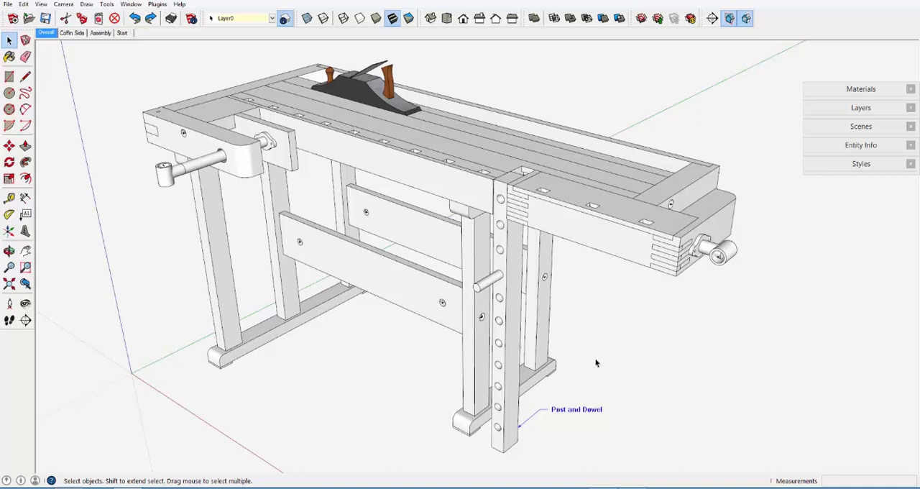
# Select the post in the Overall scene and examine it against the workbench
pyautogui.click(506, 347)
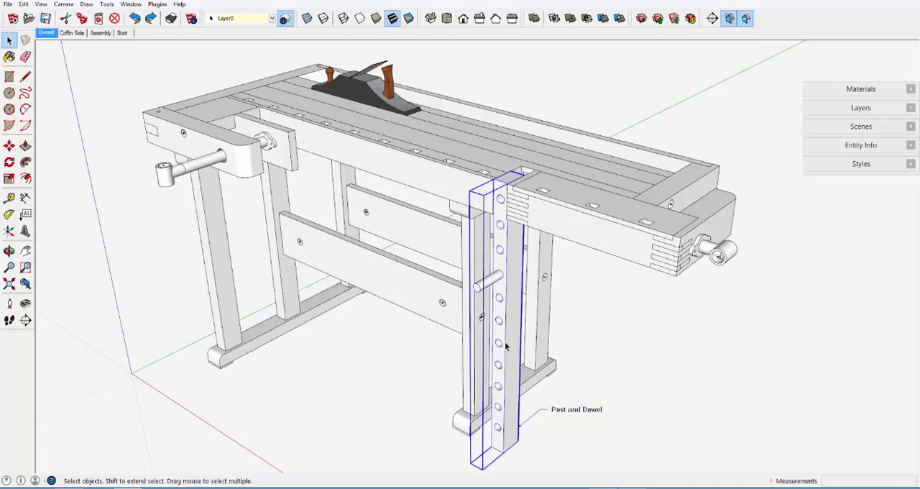
pyautogui.moveTo(447, 167); pyautogui.dragTo(414, 128, button='middle')
pyautogui.press('space')
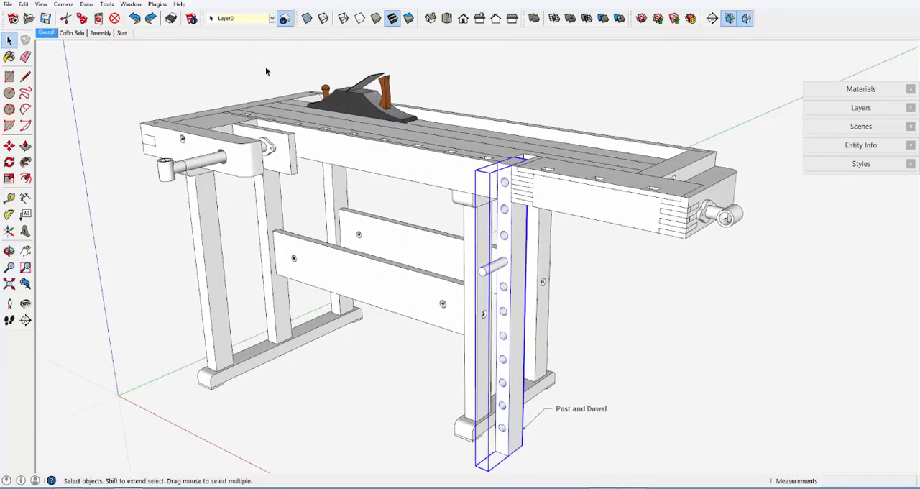
# Examine the clamped board in the Coffin Side scene from several angles and the dimensioned post in the Assembly scene
pyautogui.click(73, 33)
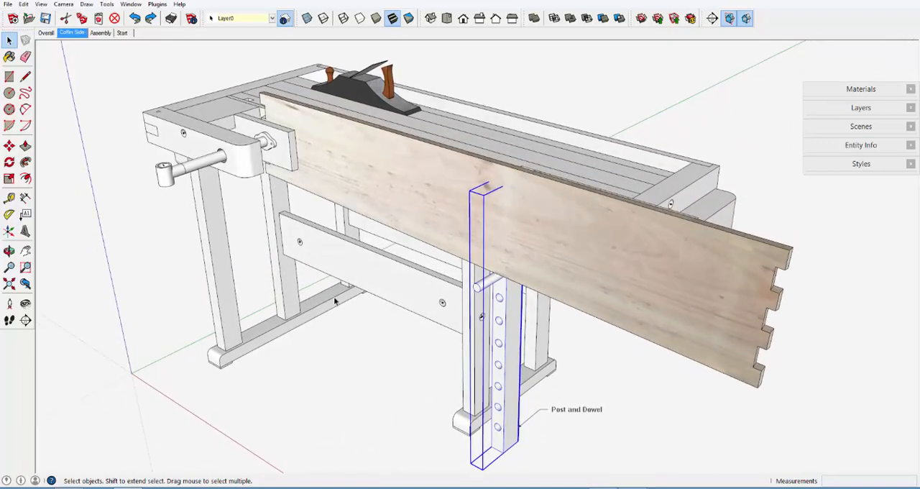
pyautogui.click(358, 330)
pyautogui.press('o')
pyautogui.moveTo(381, 186); pyautogui.dragTo(437, 103)
pyautogui.press('space')
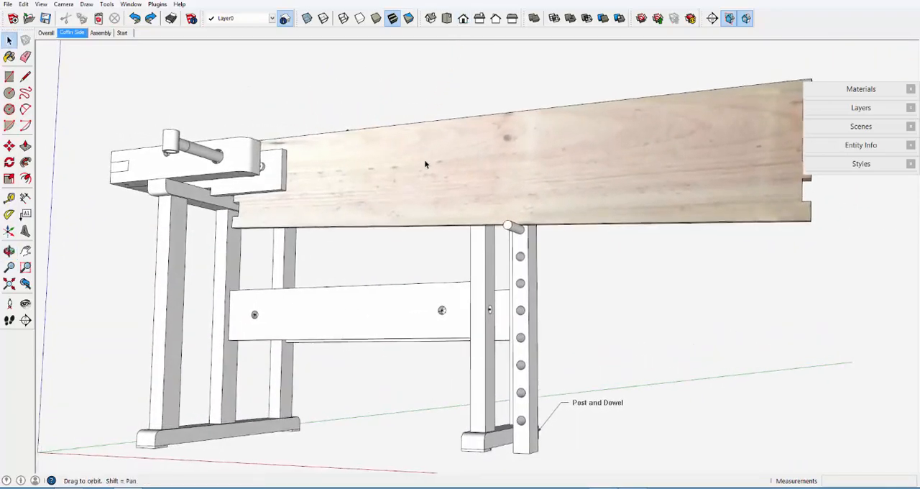
pyautogui.press('o')
pyautogui.moveTo(424, 165); pyautogui.dragTo(385, 334)
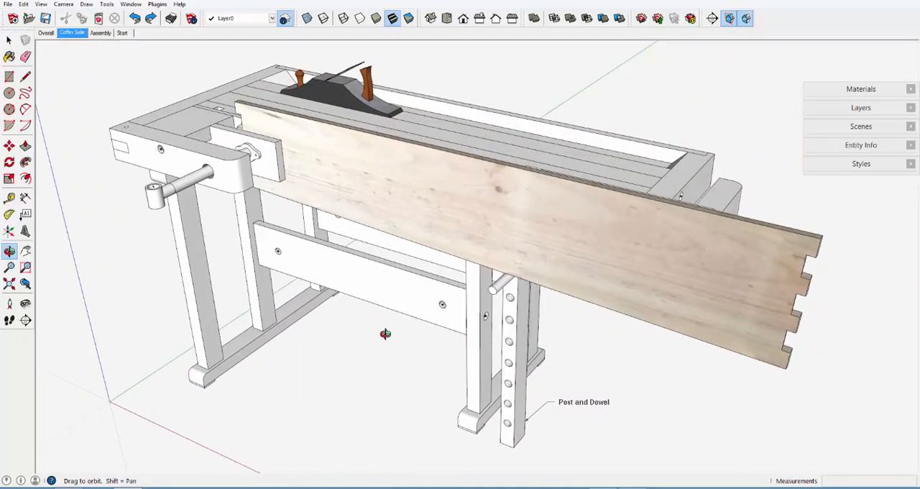
pyautogui.press('space')
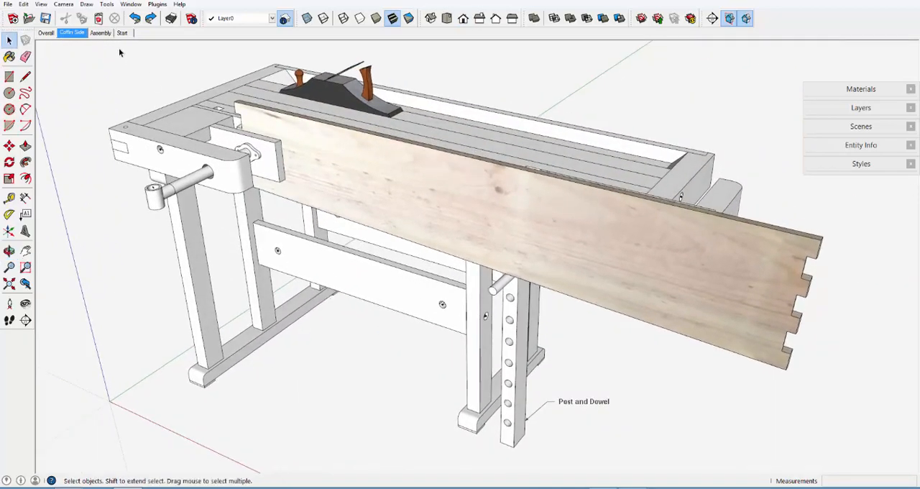
pyautogui.click(101, 33)
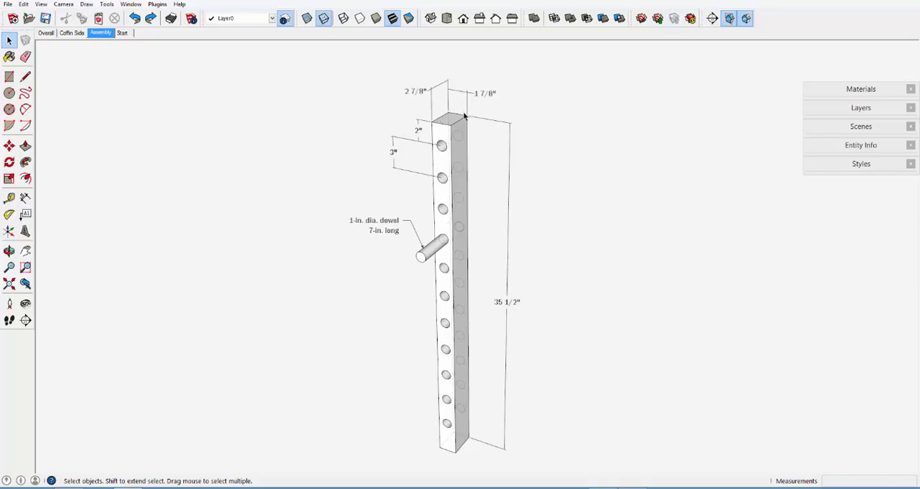
# In the Start scene, draw a closed 2 7/8" by 1 7/8" rectangle with the Line tool at the bench's front gap beside the tail vise
pyautogui.click(127, 33)
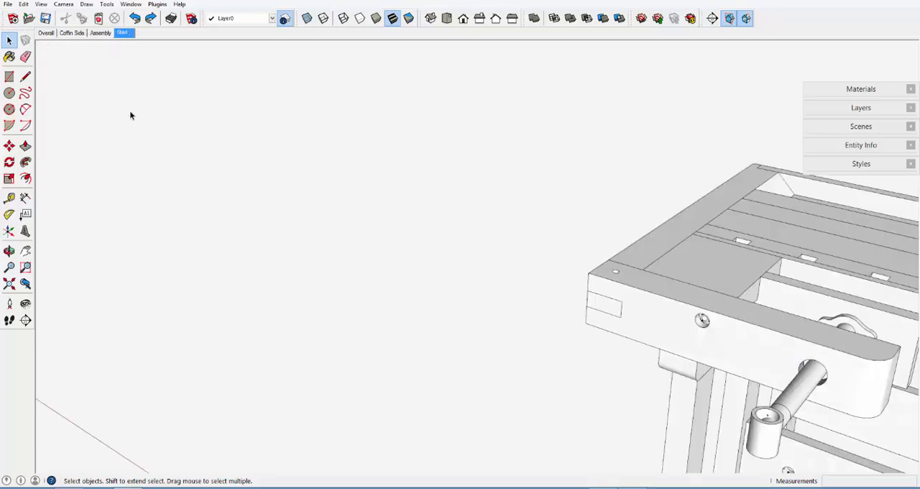
pyautogui.click(26, 77)
pyautogui.scroll(6, 617, 161)
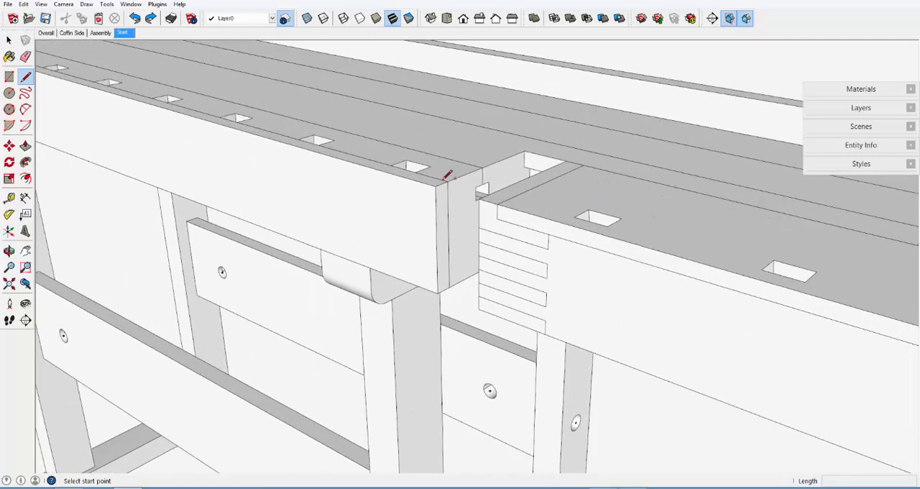
pyautogui.click(435, 186)
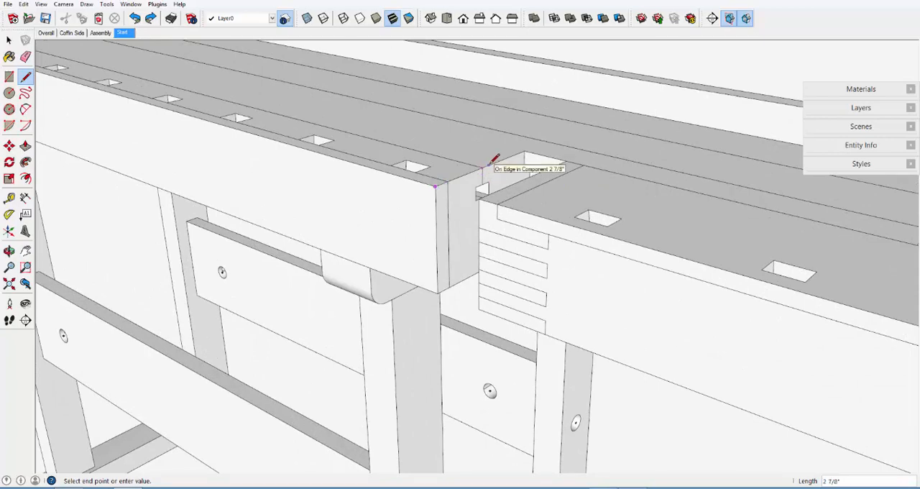
pyautogui.click(488, 165)
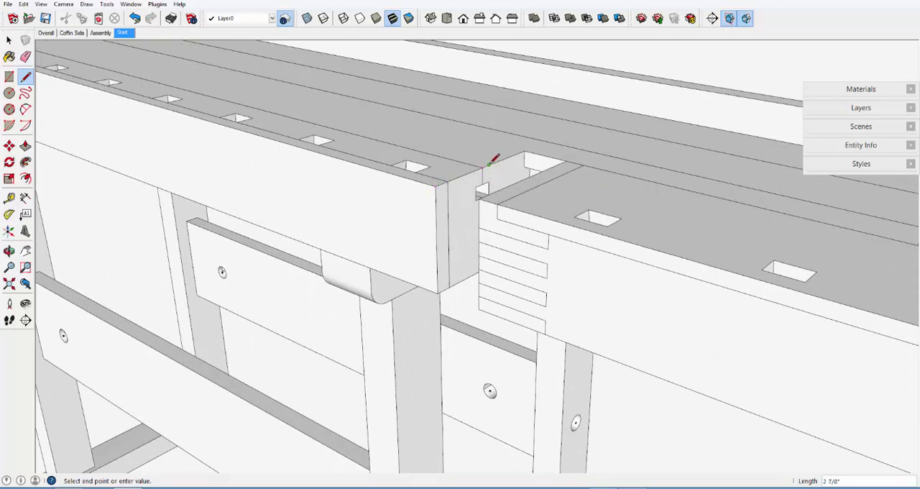
pyautogui.click(531, 174)
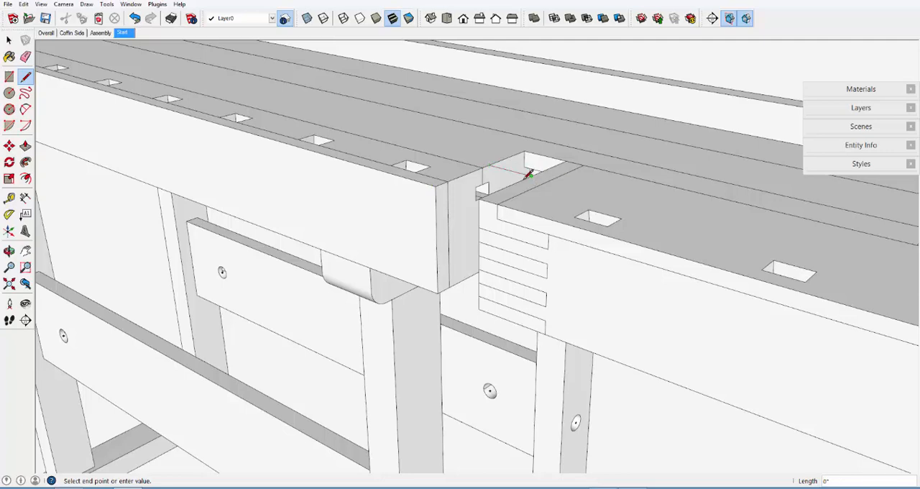
pyautogui.click(478, 197)
pyautogui.click(436, 184)
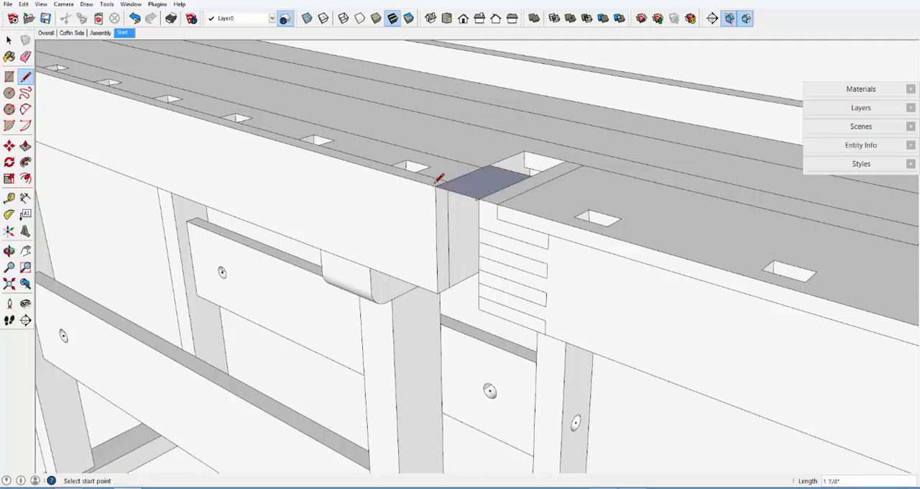
# Make the rectangular face with its edges into a component named Post
pyautogui.click(8, 40)
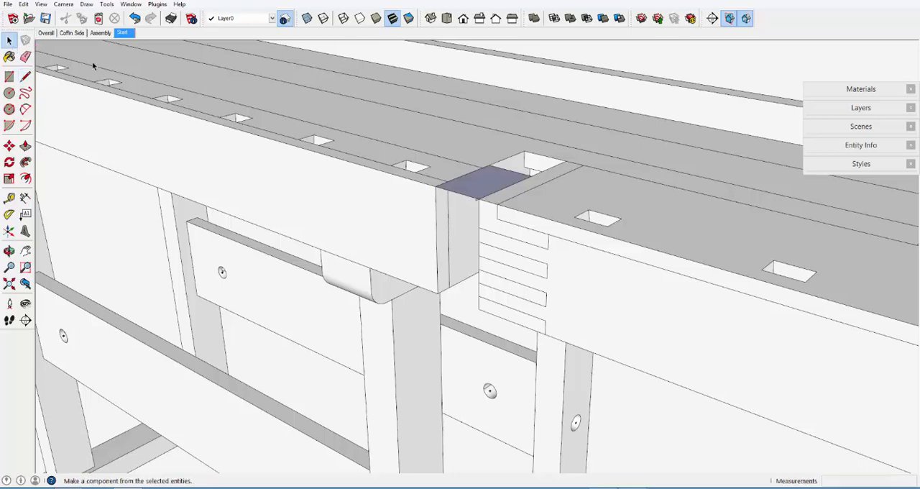
pyautogui.click(482, 189)
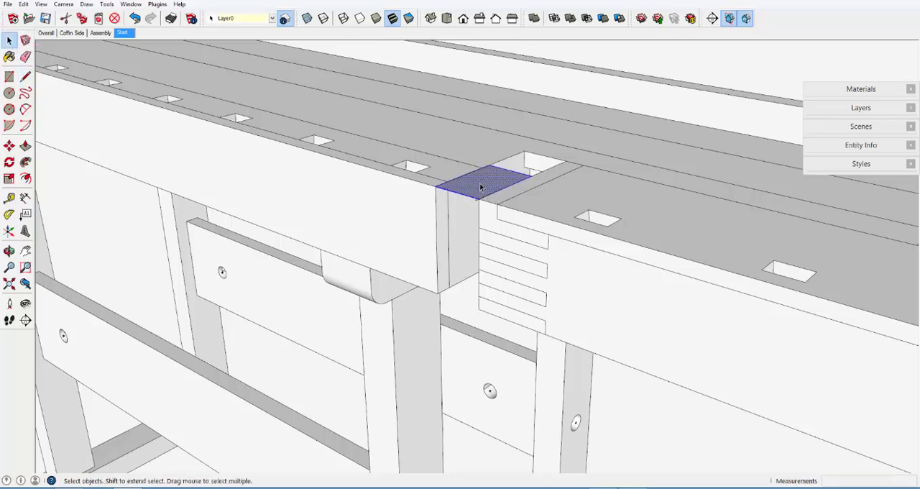
pyautogui.rightClick(482, 189)
pyautogui.click(514, 256)
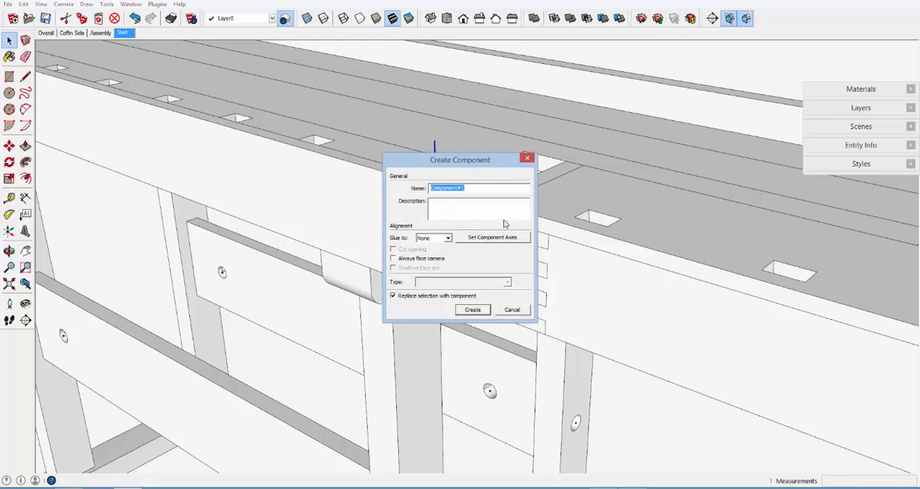
pyautogui.write('Post 3')
pyautogui.press('Return')
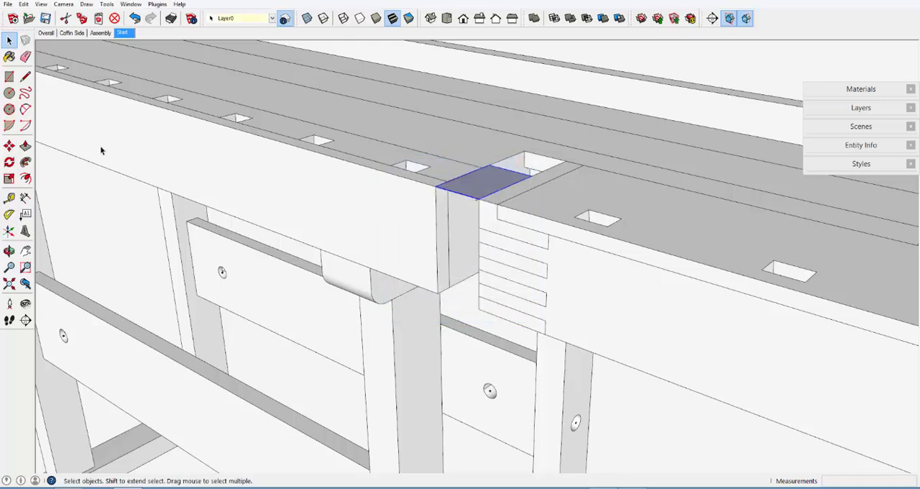
# Open the Post component for editing and extrude its face 35 1/2" downward to the level of the bench foot
pyautogui.click(25, 146)
pyautogui.scroll(-2, 478, 150)
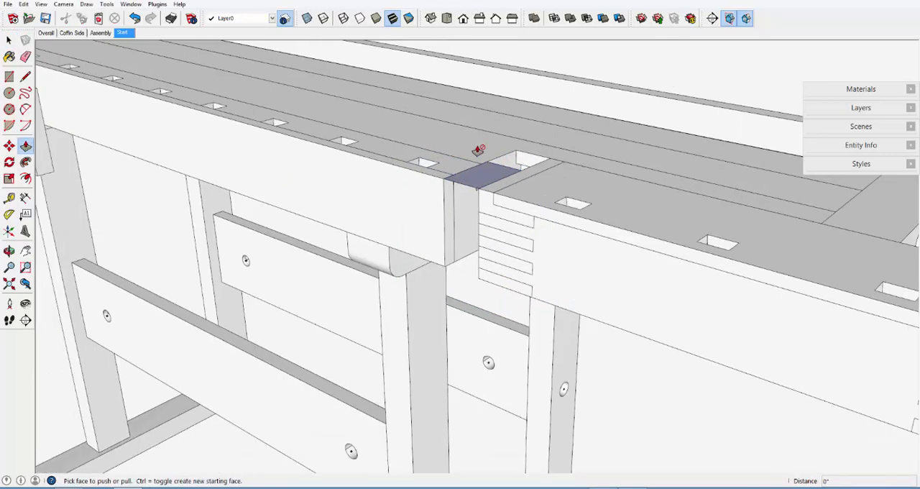
pyautogui.scroll(-6, 478, 150)
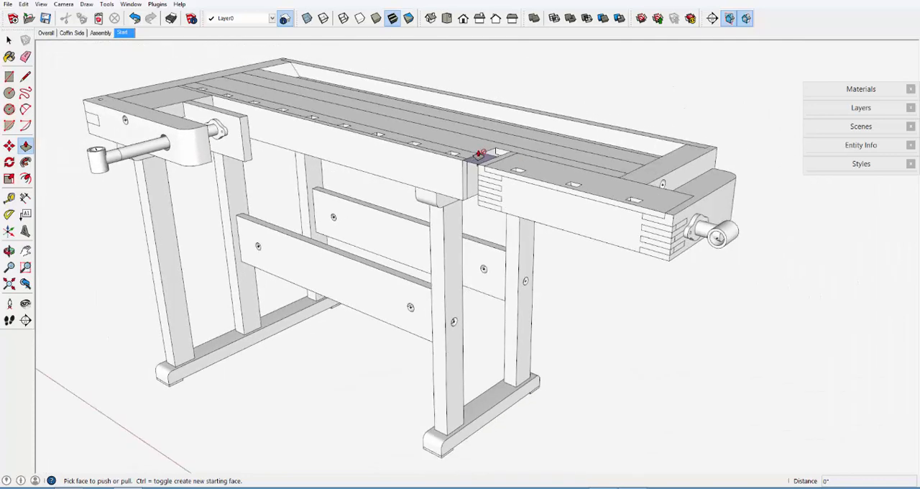
pyautogui.rightClick(478, 154)
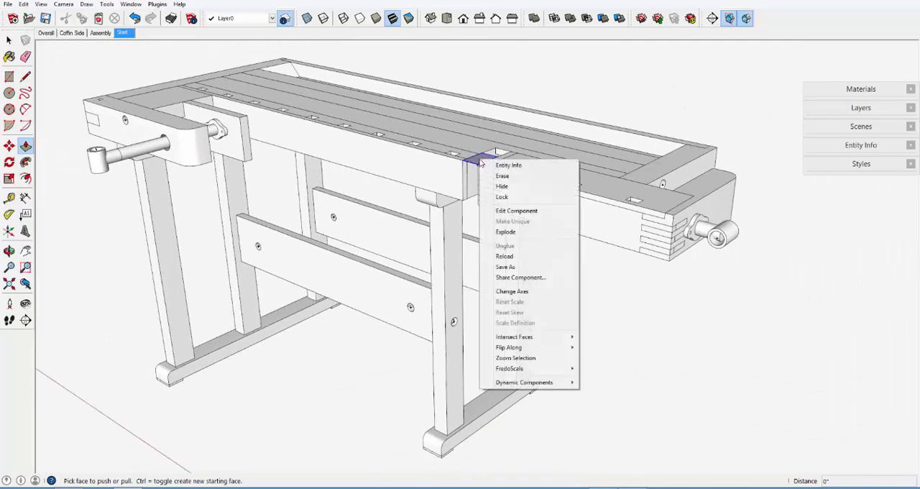
pyautogui.click(506, 211)
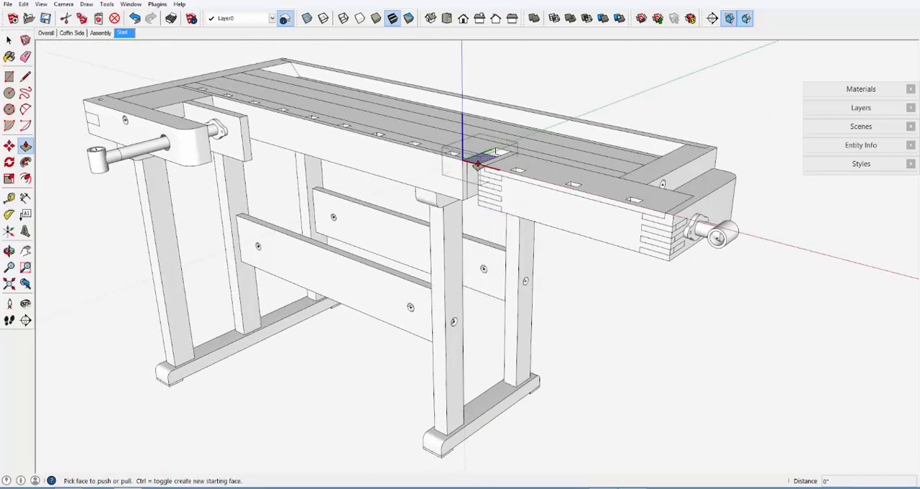
pyautogui.moveTo(478, 162); pyautogui.dragTo(431, 422)
pyautogui.scroll(4, 442, 467)
pyautogui.scroll(4, 442, 469)
pyautogui.scroll(-5, 405, 339)
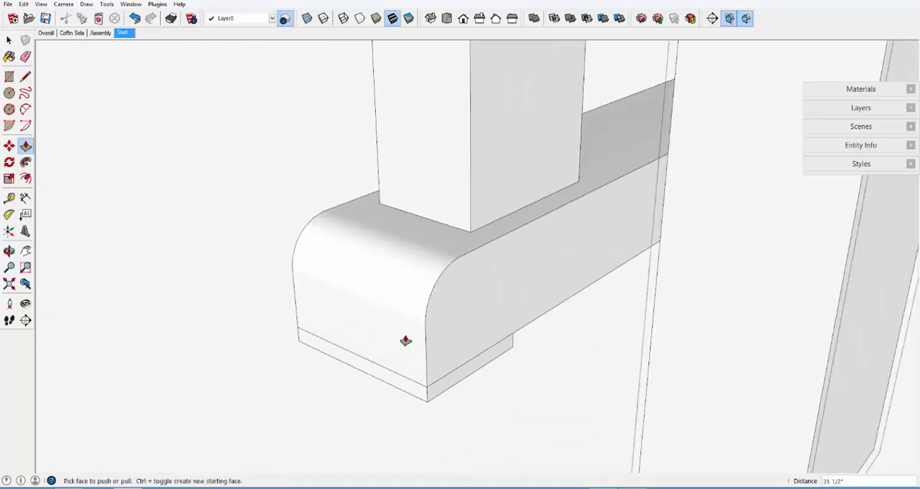
pyautogui.scroll(-4, 406, 339)
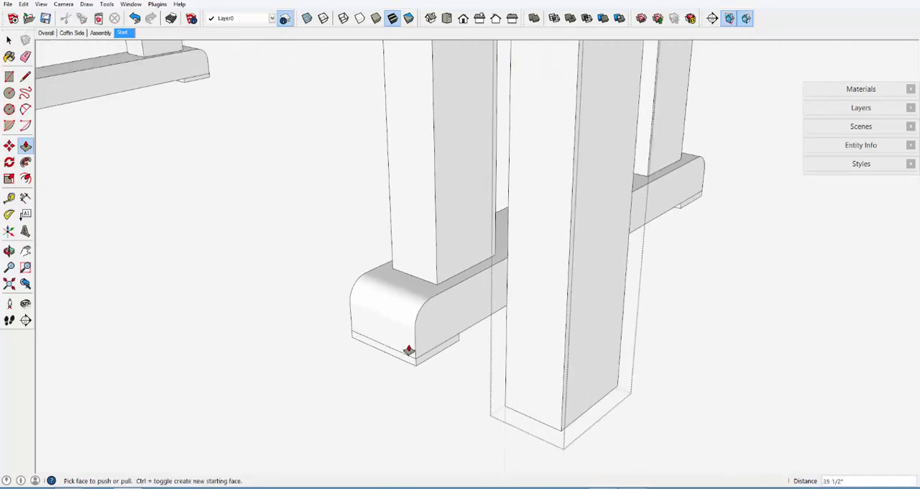
pyautogui.scroll(-3, 446, 381)
pyautogui.scroll(-6, 446, 382)
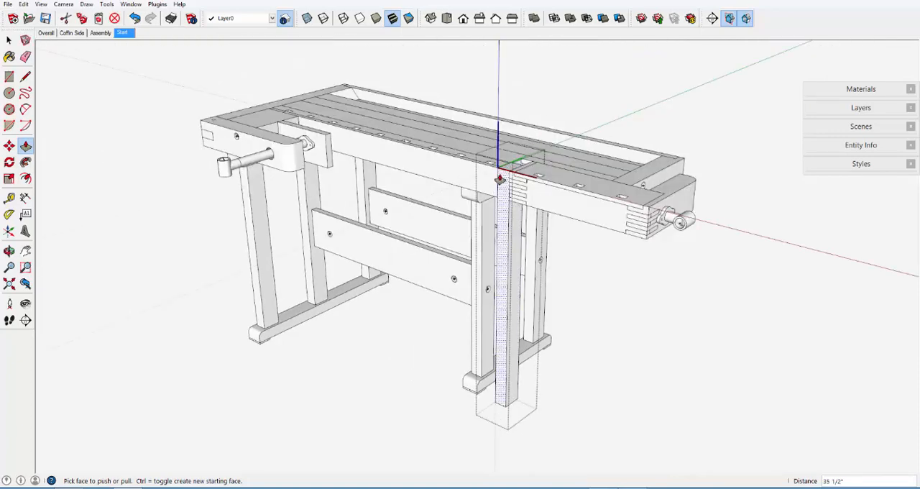
# Place guides on the post's front face: a vertical one 15/16" from the side edge and a horizontal one 2" below the top
pyautogui.scroll(6, 505, 178)
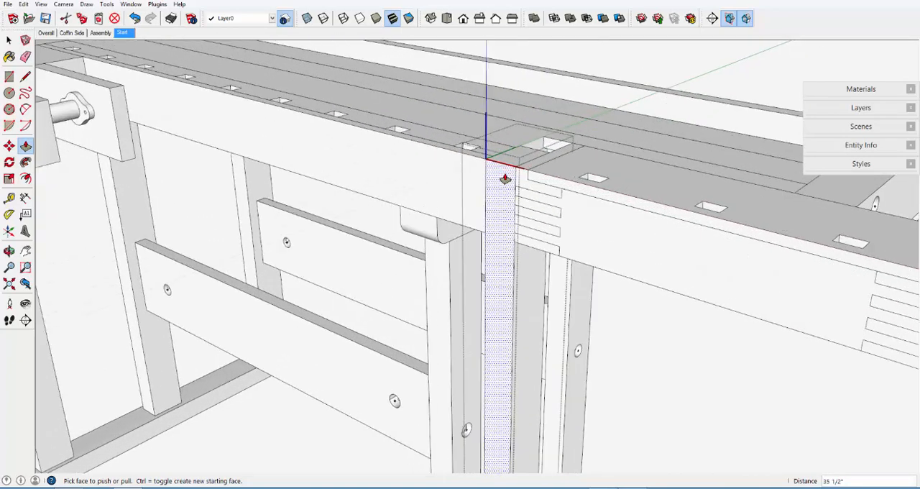
pyautogui.scroll(3, 505, 177)
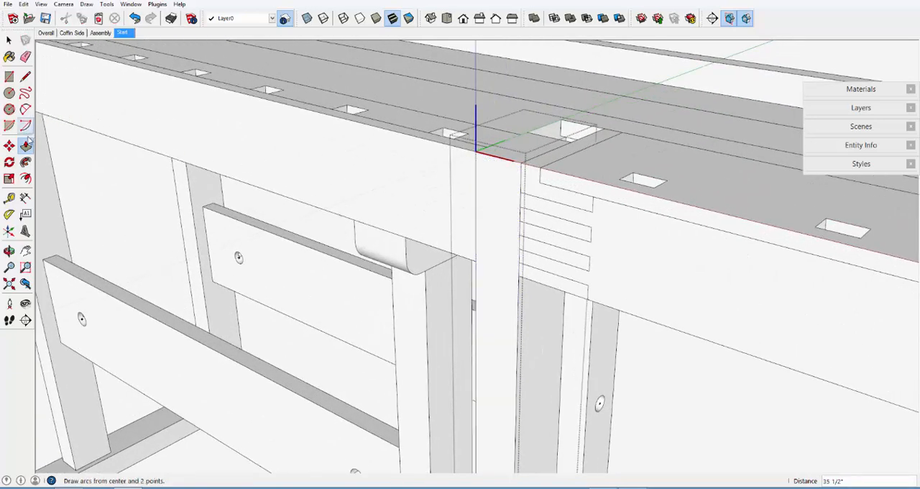
pyautogui.click(9, 197)
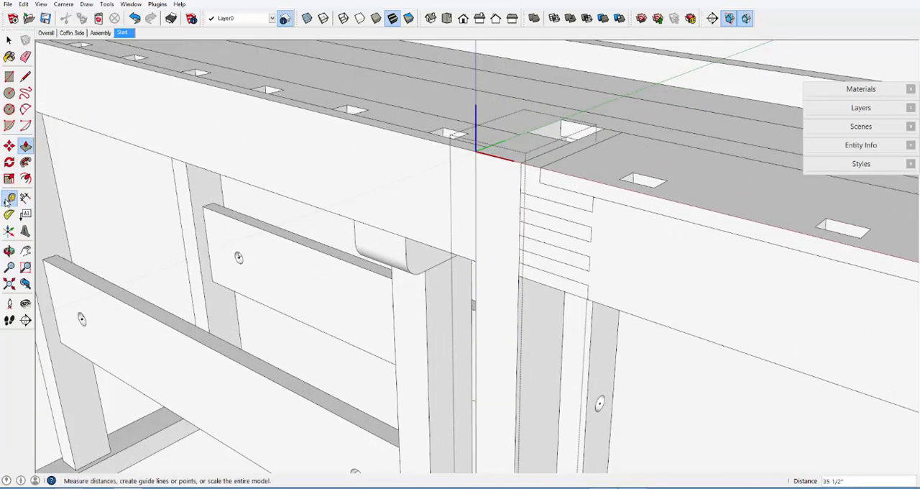
pyautogui.click(476, 192)
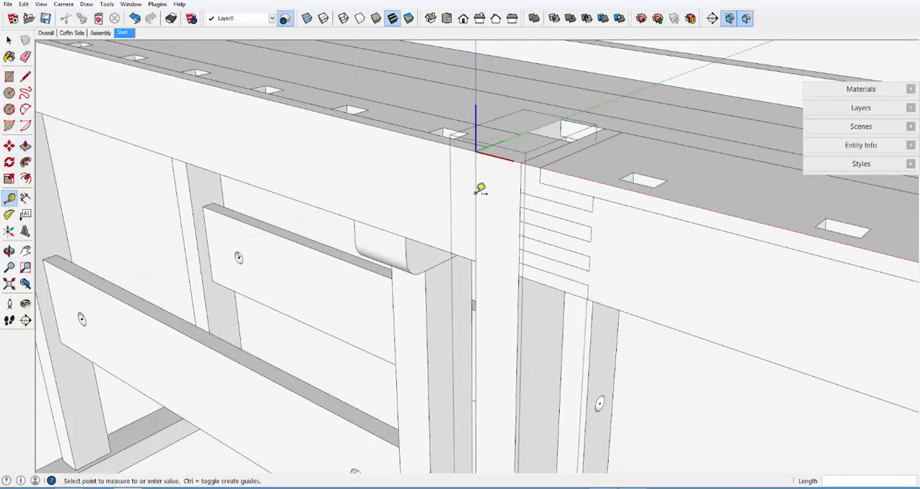
pyautogui.click(502, 153)
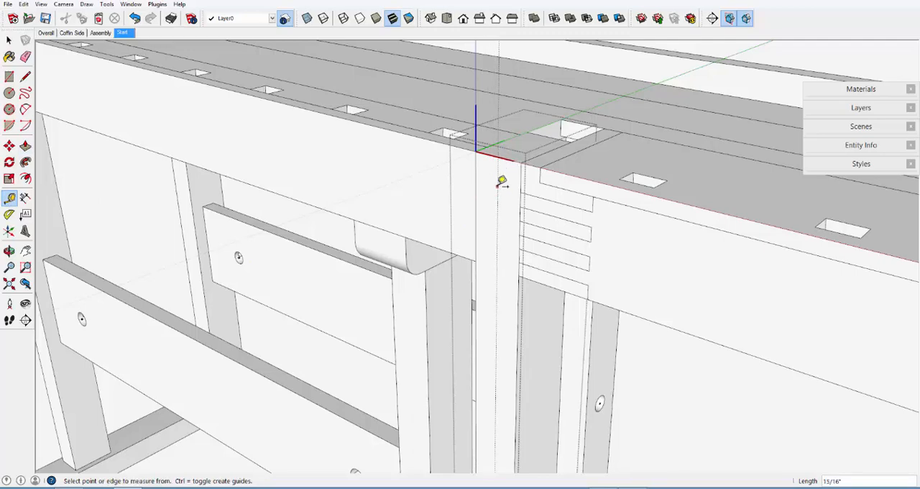
pyautogui.click(515, 161)
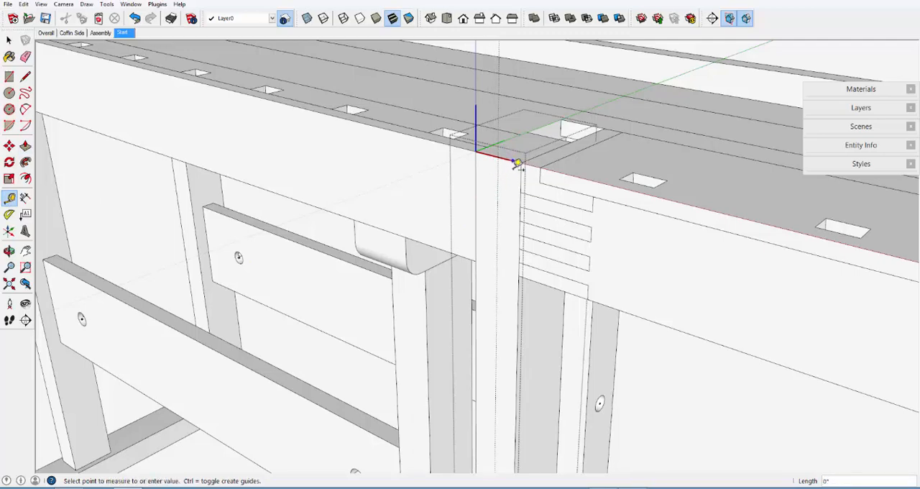
pyautogui.click(514, 213)
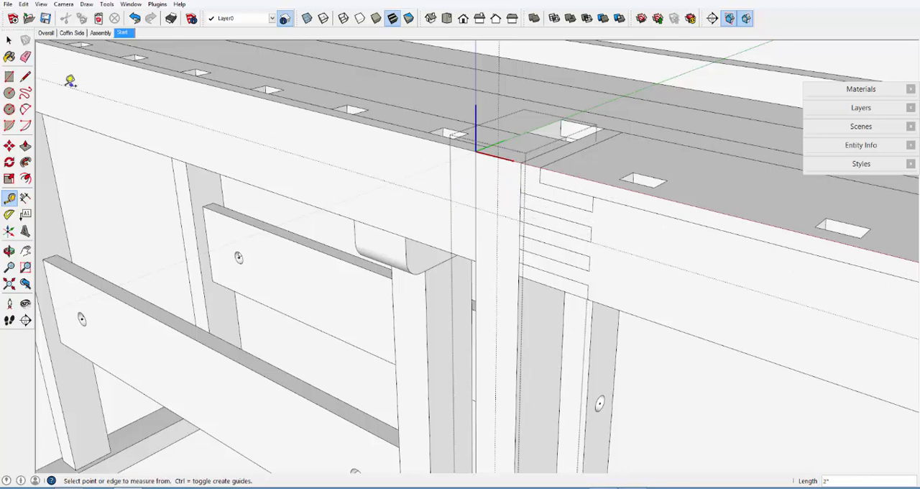
# Draw the dowel hole's circle on the post's front face, centred where the two guides cross
pyautogui.click(8, 93)
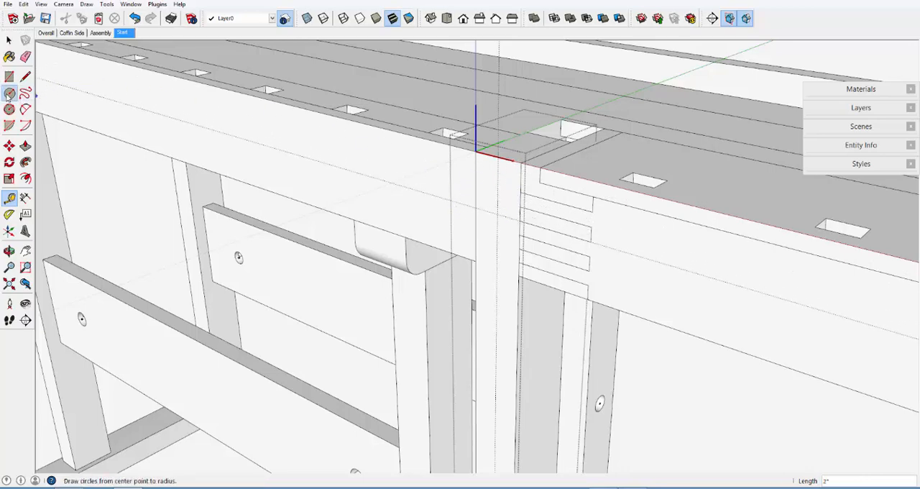
pyautogui.click(496, 213)
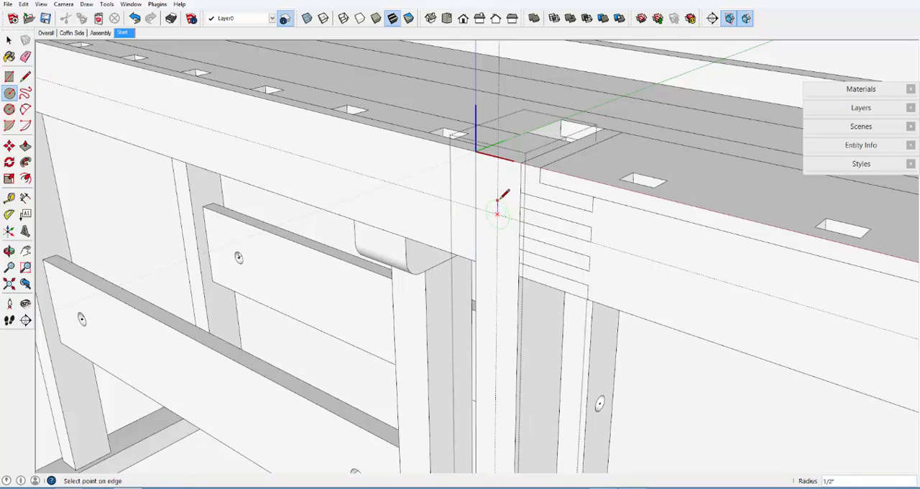
pyautogui.click(501, 201)
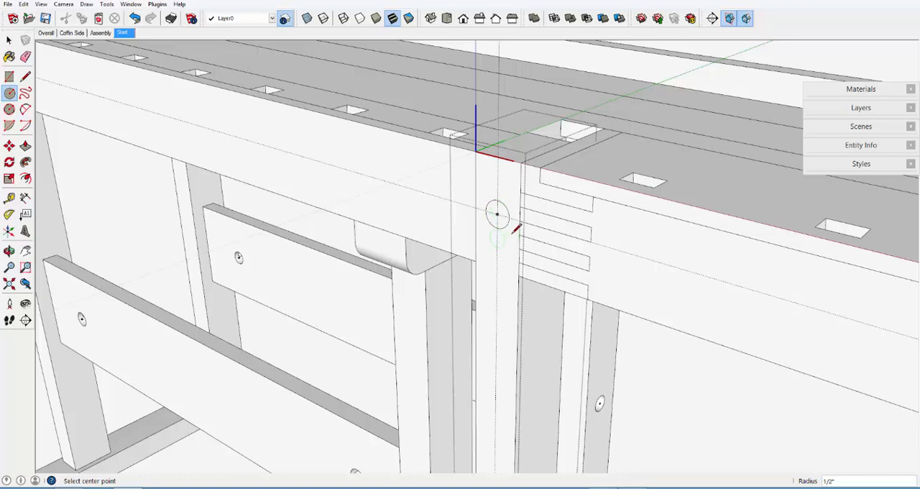
pyautogui.scroll(4, 516, 233)
pyautogui.moveTo(497, 236); pyautogui.dragTo(521, 243, button='middle')
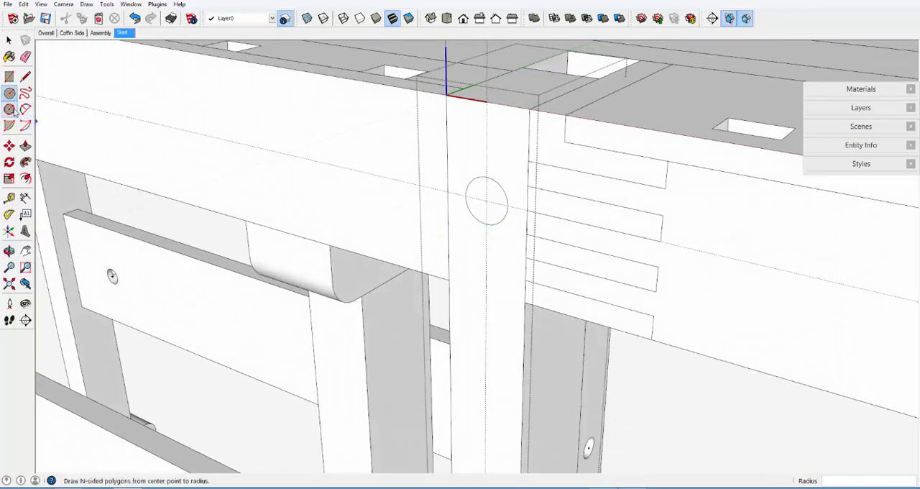
# Push the circle 2 7/8" through the post to cut the first dowel hole
pyautogui.click(25, 145)
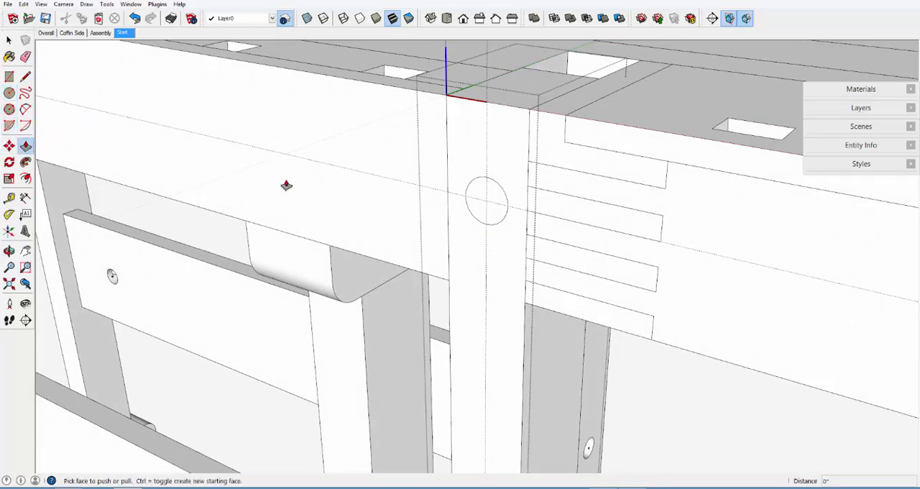
pyautogui.moveTo(494, 201); pyautogui.dragTo(558, 77)
pyautogui.moveTo(481, 260)
pyautogui.mouseDown(button='middle')
pyautogui.moveTo(518, 208)
pyautogui.moveTo(640, 163)
pyautogui.moveTo(596, 179)
pyautogui.mouseUp(button='middle')
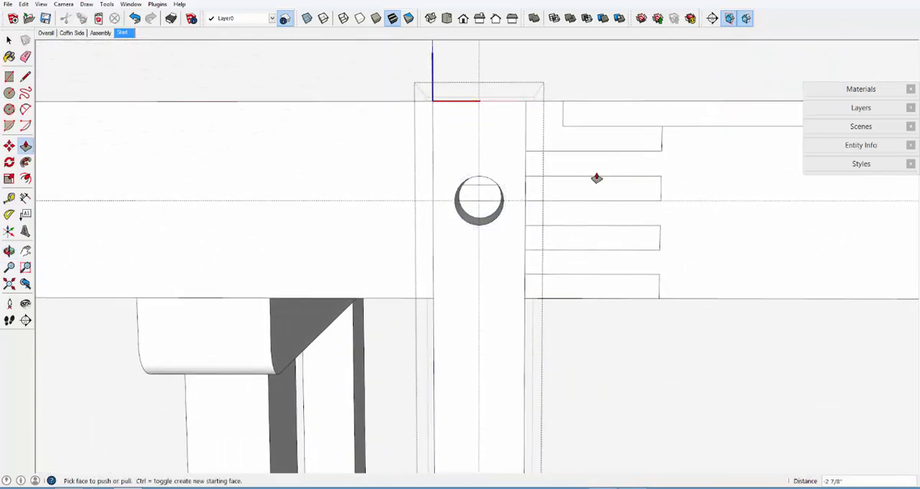
# Copy the dowel hole's opening 3" straight down along the vertical guide on the post's front face
pyautogui.click(9, 41)
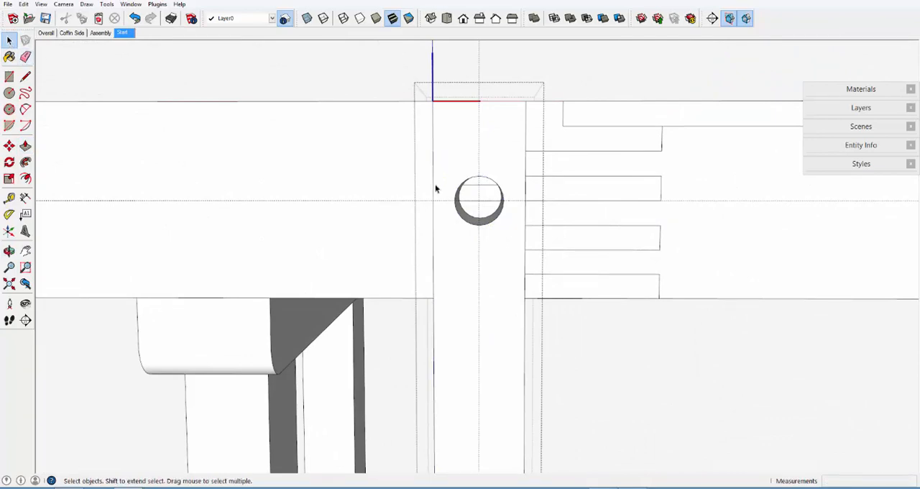
pyautogui.moveTo(445, 165); pyautogui.dragTo(514, 234)
pyautogui.moveTo(513, 233); pyautogui.dragTo(427, 243, button='middle')
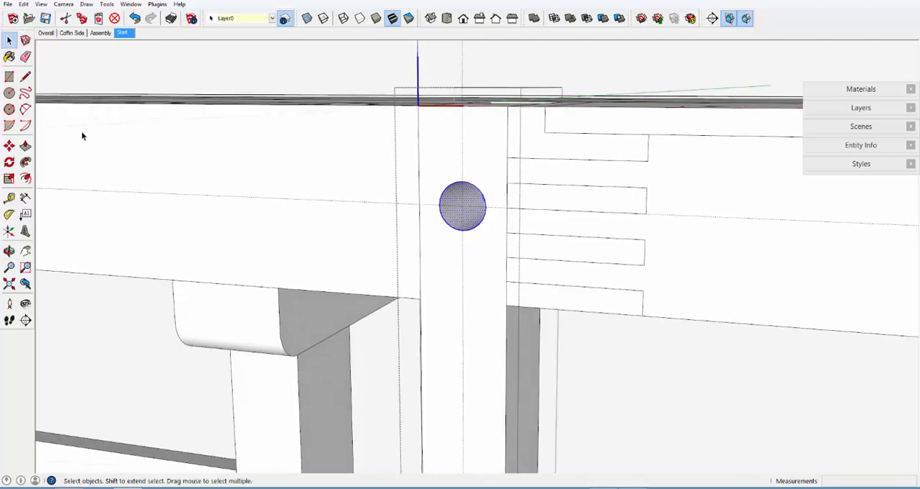
pyautogui.click(10, 146)
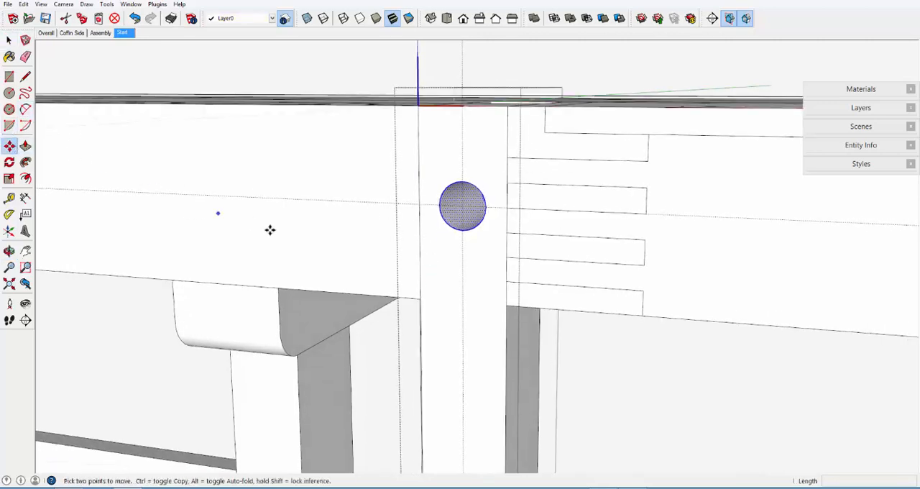
pyautogui.press('ctrl')
pyautogui.click(461, 205)
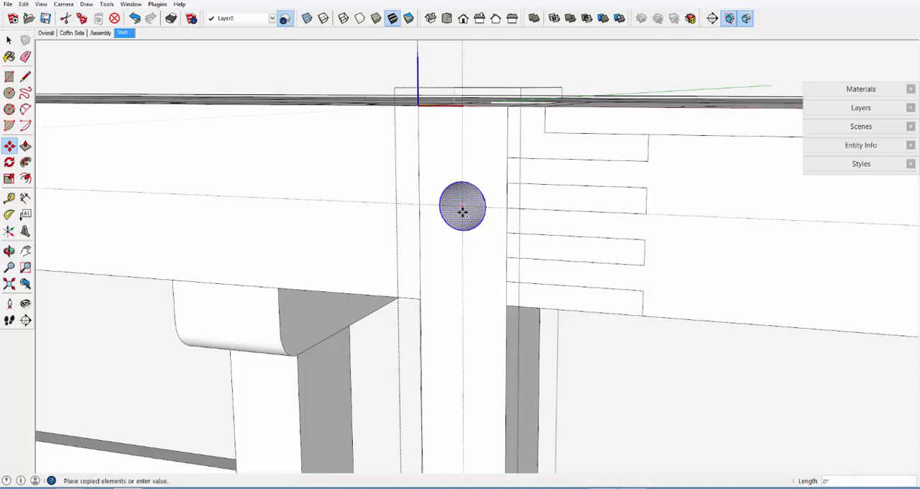
pyautogui.click(462, 350)
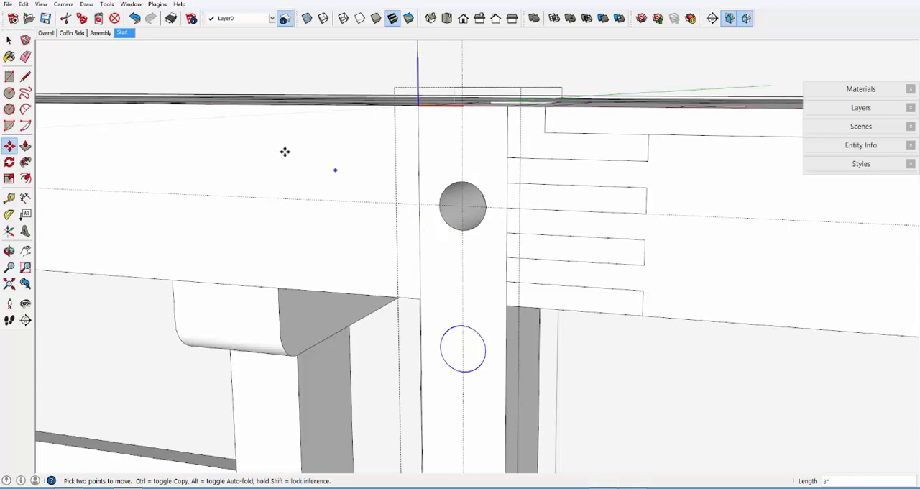
# Trace one segment of the copied circle with the Line tool to separate its face from the post's front face
pyautogui.click(9, 40)
pyautogui.click(467, 386)
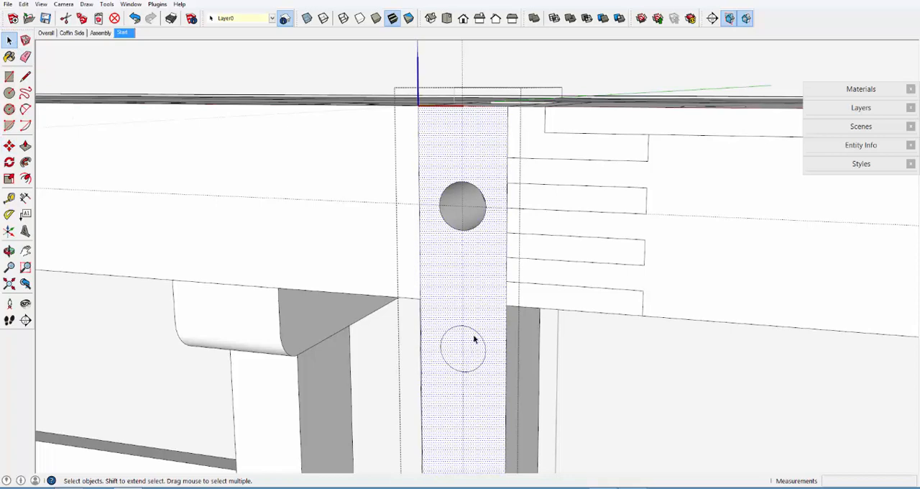
pyautogui.scroll(5, 475, 373)
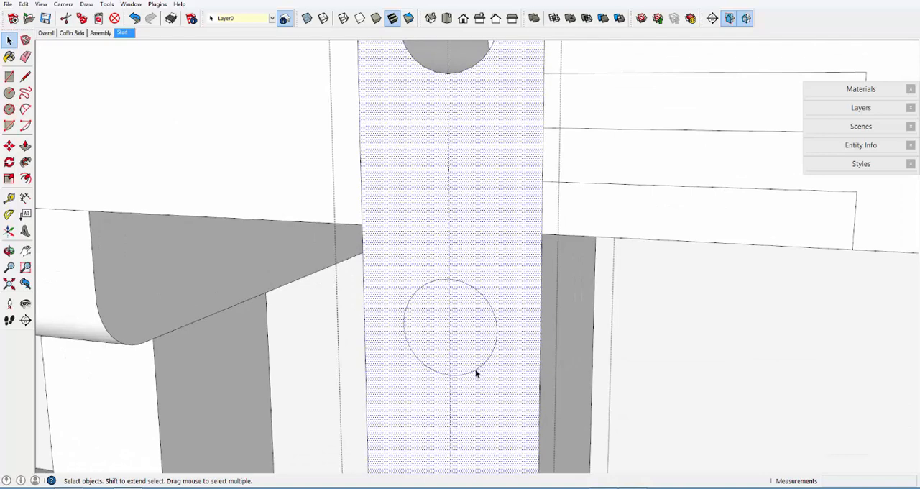
pyautogui.scroll(2, 475, 374)
pyautogui.click(26, 75)
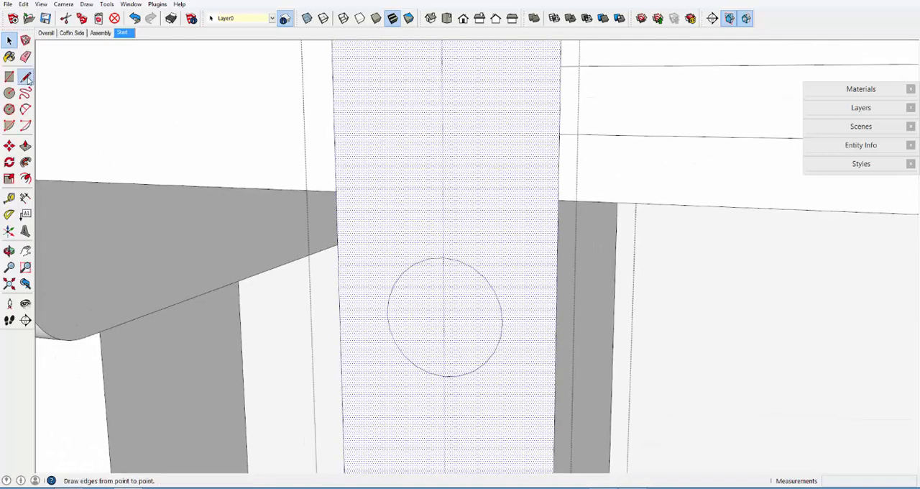
pyautogui.click(457, 260)
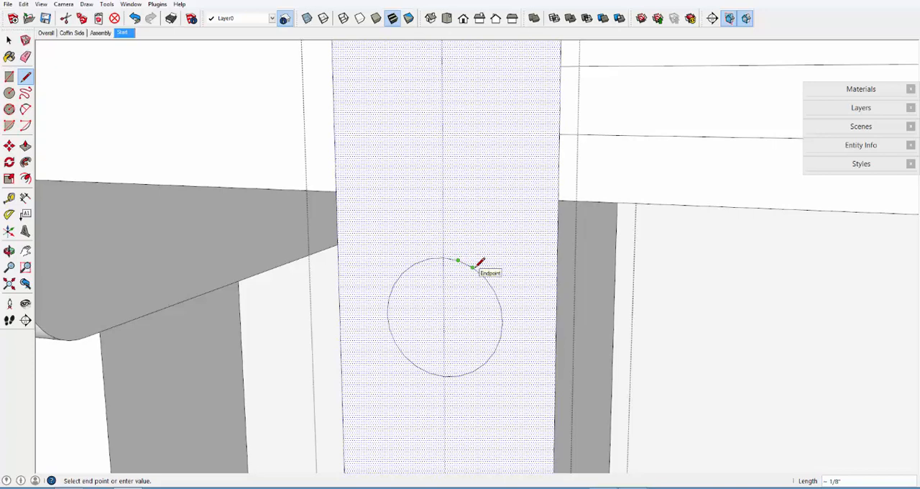
pyautogui.click(472, 267)
pyautogui.scroll(-2, 483, 213)
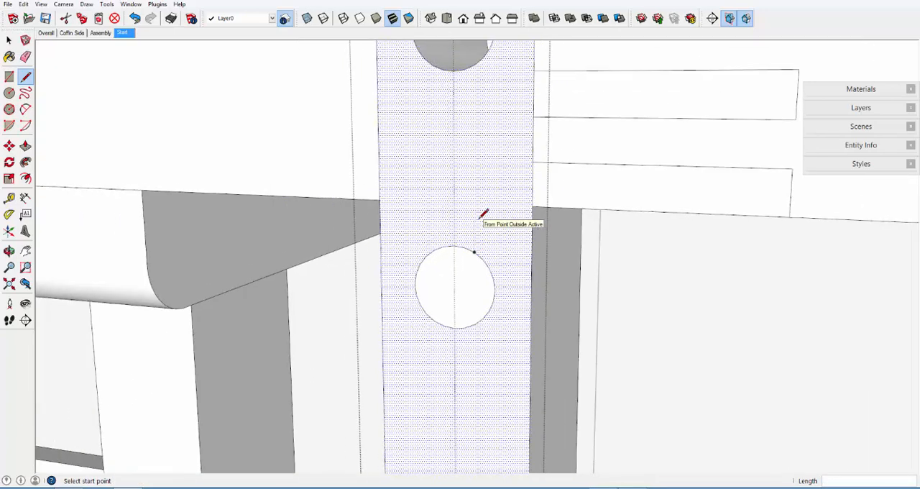
pyautogui.scroll(-2, 483, 213)
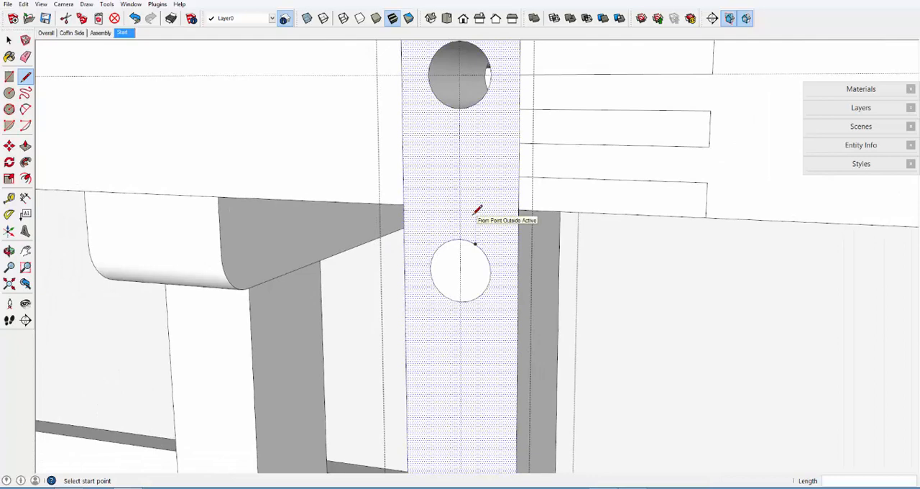
# Delete the face inside the copied circle and check the hole from the post's back side
pyautogui.click(9, 41)
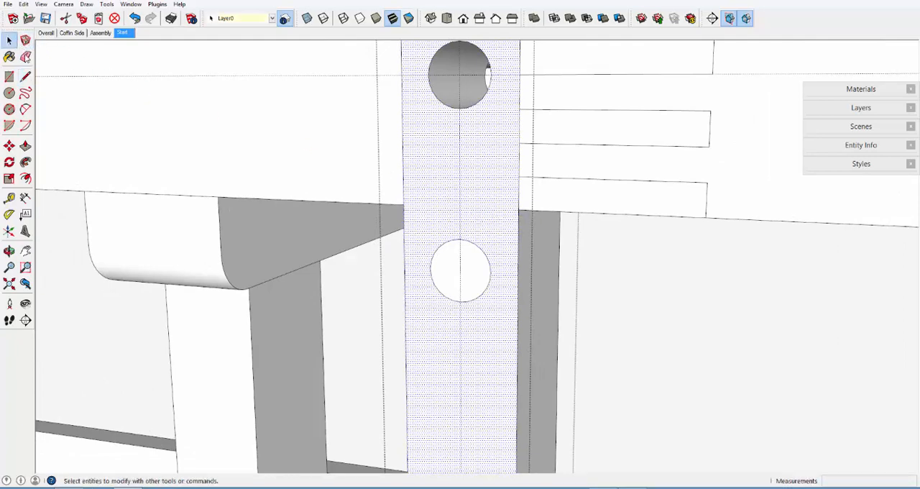
pyautogui.click(478, 274)
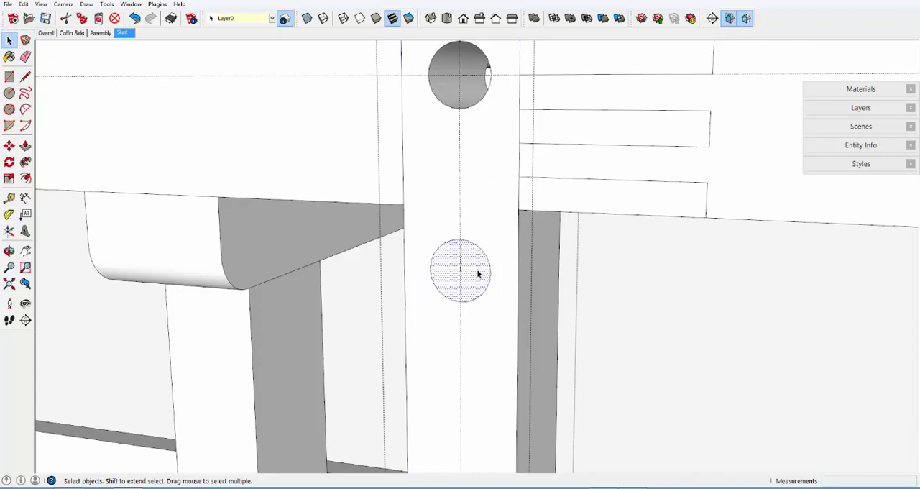
pyautogui.press('Delete')
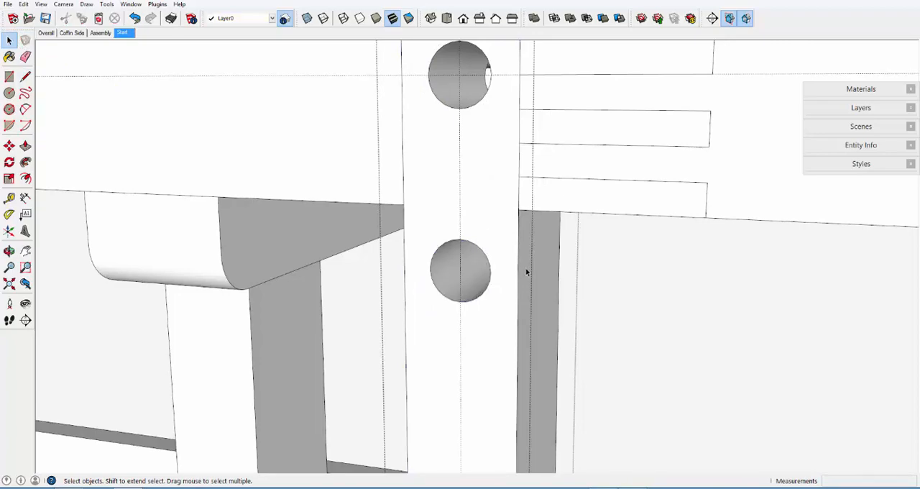
pyautogui.moveTo(527, 270)
pyautogui.mouseDown(button='middle')
pyautogui.moveTo(101, 242)
pyautogui.moveTo(2, 226)
pyautogui.moveTo(3, 160)
pyautogui.moveTo(4, 171)
pyautogui.mouseUp(button='middle')
pyautogui.click(682, 275)
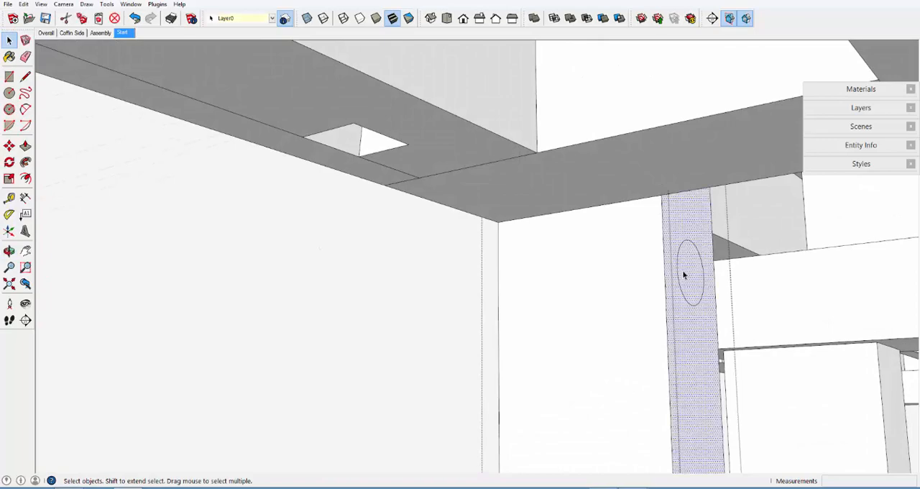
pyautogui.moveTo(570, 281)
pyautogui.mouseDown(button='middle')
pyautogui.moveTo(735, 288)
pyautogui.moveTo(918, 326)
pyautogui.moveTo(919, 387)
pyautogui.mouseUp(button='middle')
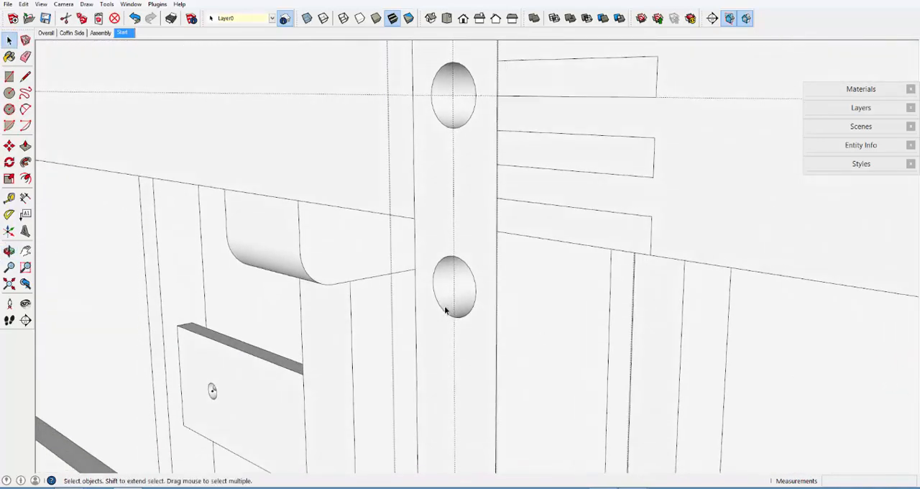
pyautogui.moveTo(450, 264); pyautogui.dragTo(502, 295, button='middle')
pyautogui.scroll(-3, 503, 343)
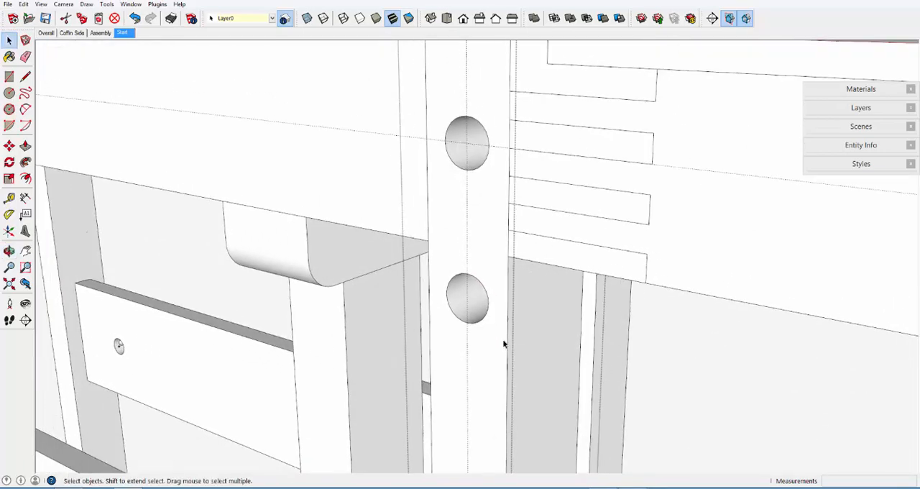
# Undo the deletion, the traced line, the copied circle and the first hole's Push/Pull, keeping only the original circle
pyautogui.click(135, 20)
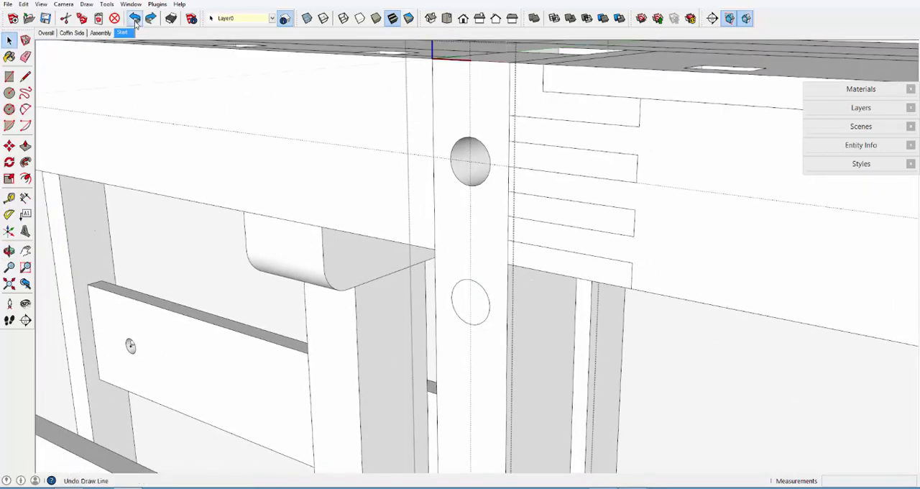
pyautogui.click(135, 20)
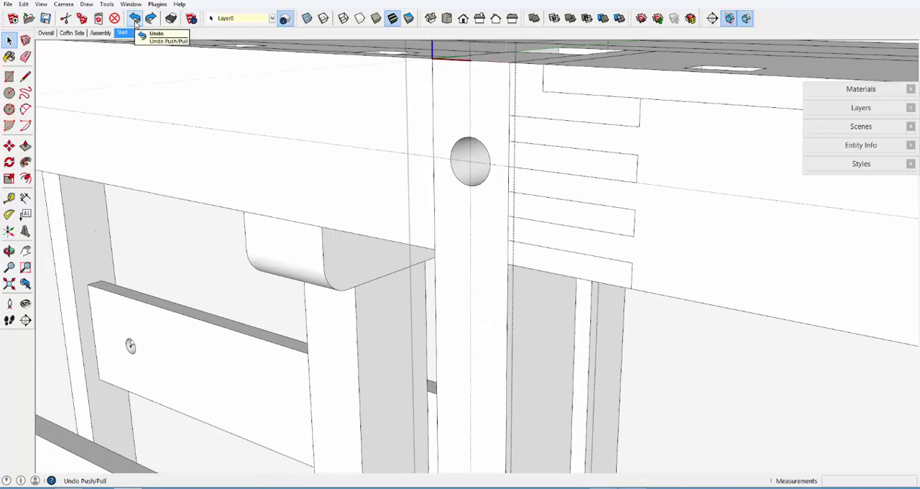
pyautogui.click(135, 20)
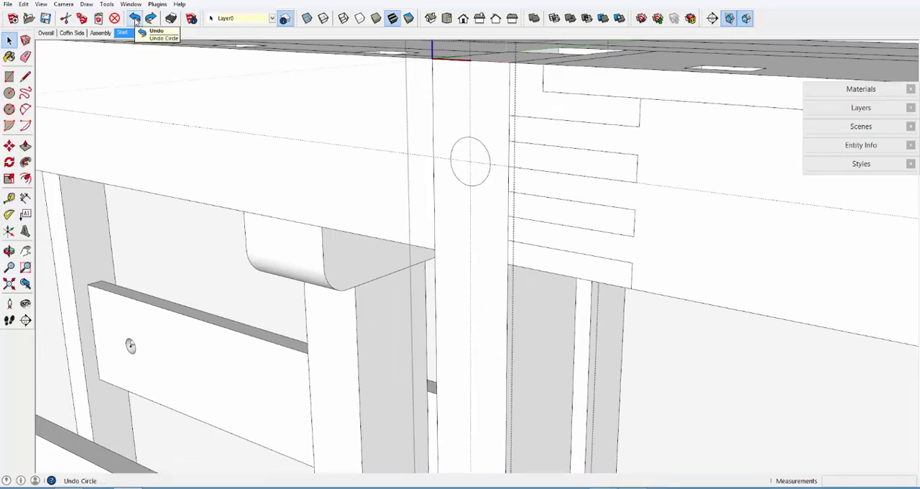
# Copy the flat dowel circle, with its face and edge, 3" straight down along the vertical guide
pyautogui.moveTo(439, 142); pyautogui.dragTo(476, 172, button='middle')
pyautogui.scroll(2, 463, 144)
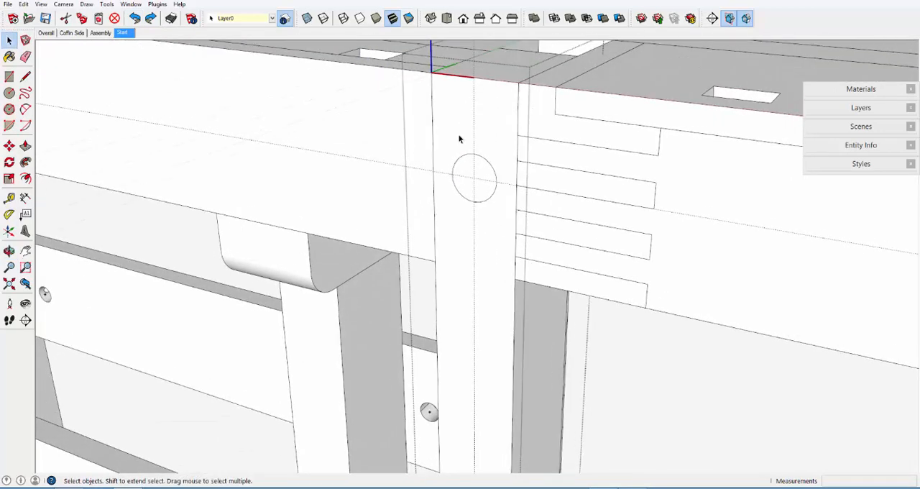
pyautogui.click(468, 181)
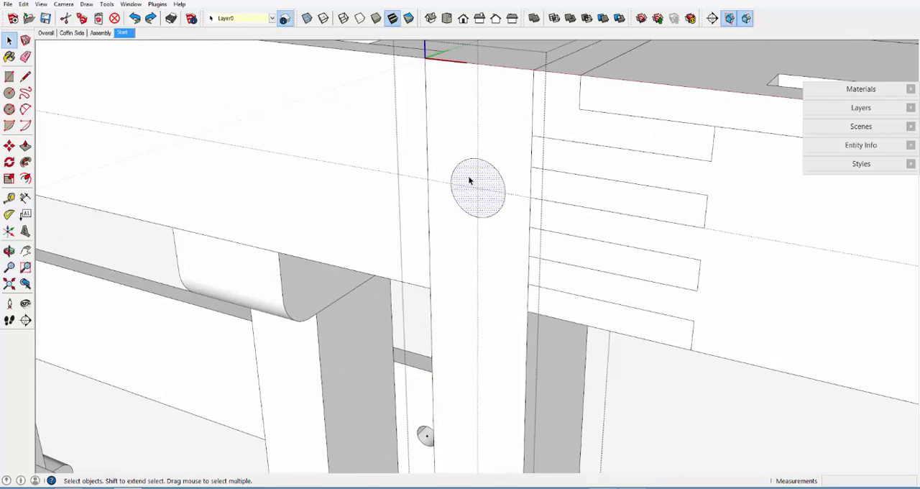
pyautogui.doubleClick(469, 181)
pyautogui.click(9, 145)
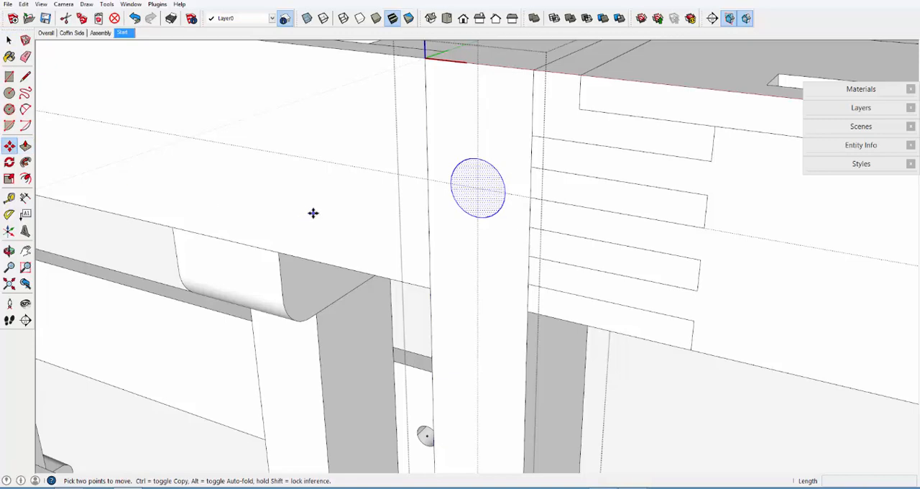
pyautogui.press('ctrl')
pyautogui.click(476, 187)
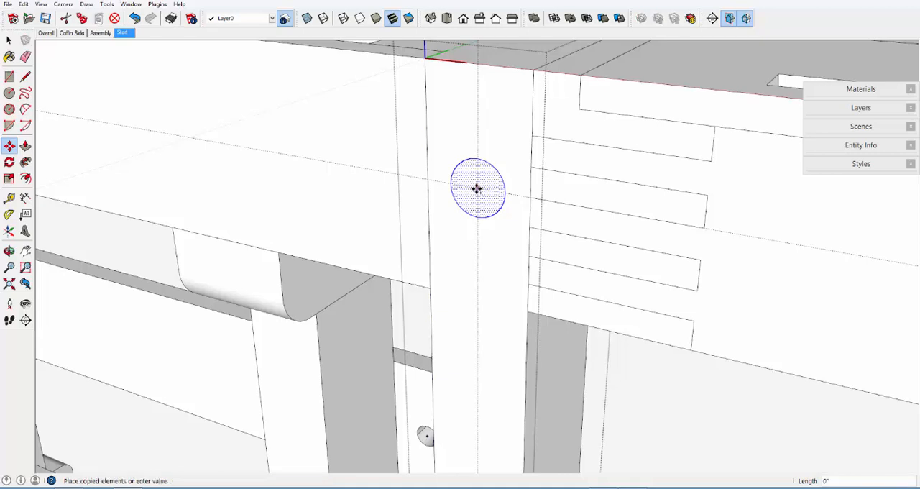
pyautogui.click(478, 351)
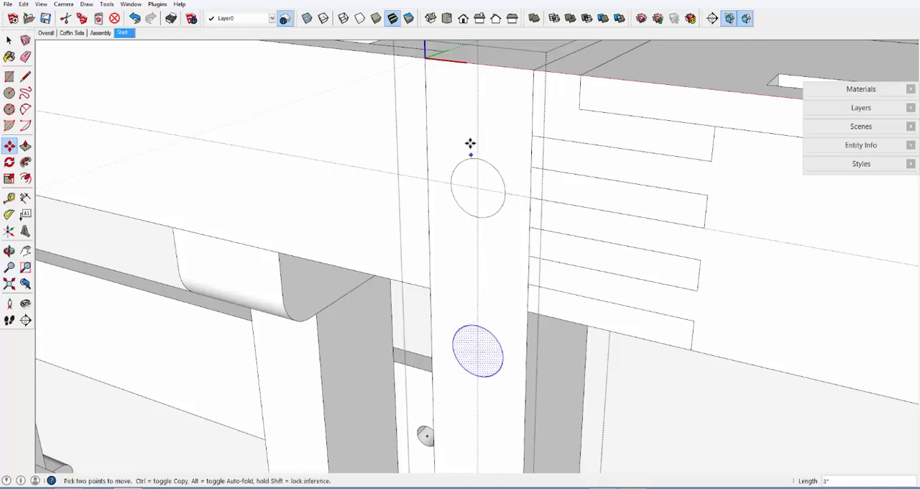
# Multiply the copy x10 to lay out a row of dowel circles down the post at 3" spacing
pyautogui.scroll(-5, 470, 126)
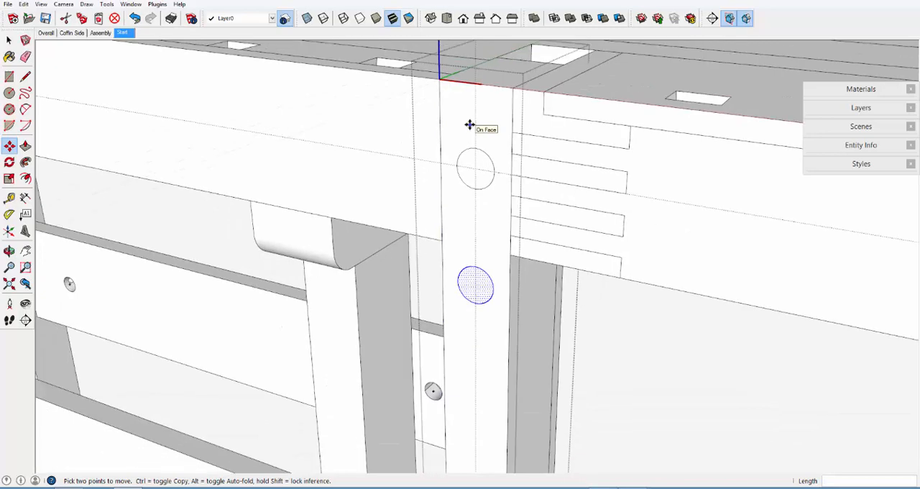
pyautogui.scroll(-4, 469, 126)
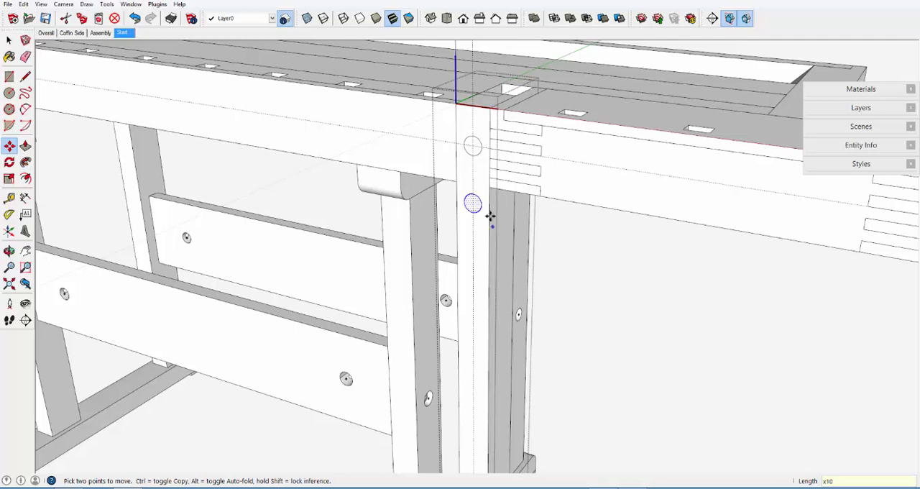
pyautogui.scroll(3, 560, 205)
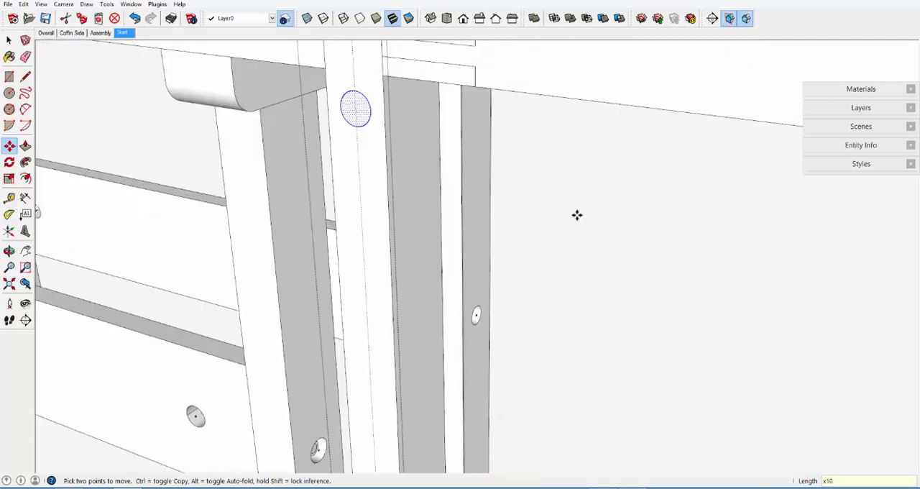
pyautogui.press('Return')
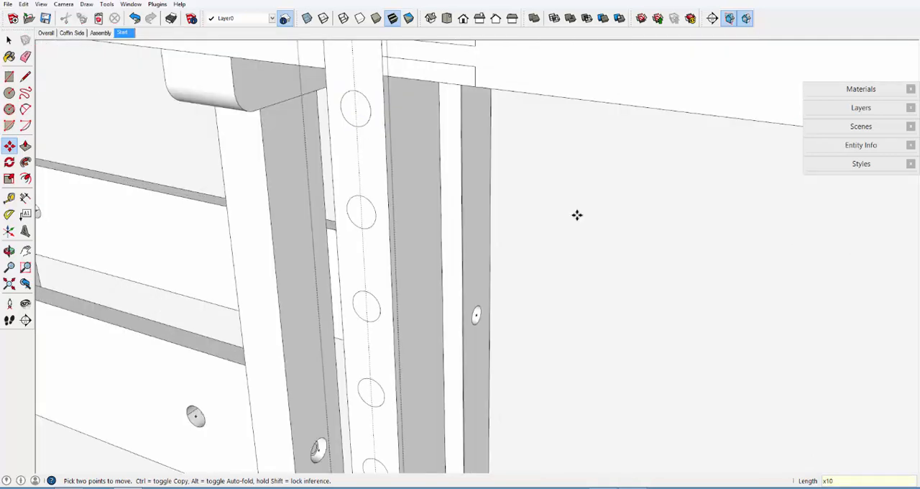
pyautogui.scroll(-5, 624, 249)
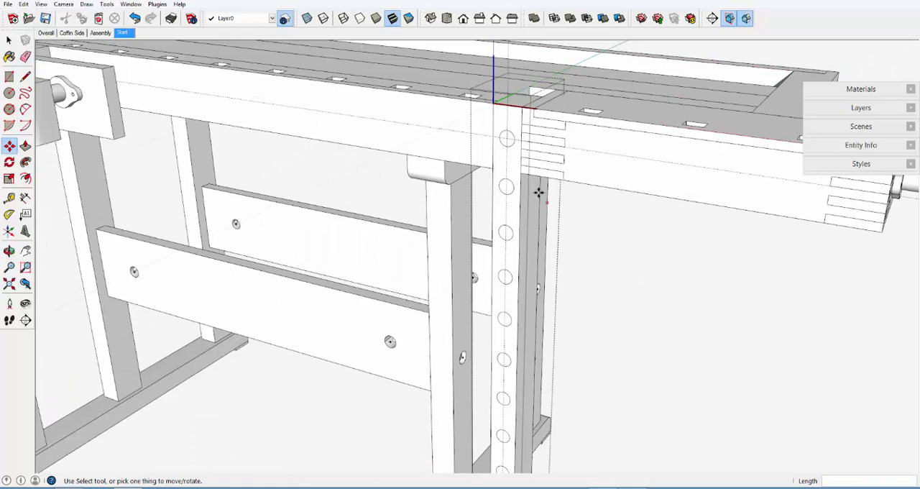
pyautogui.scroll(-1, 495, 134)
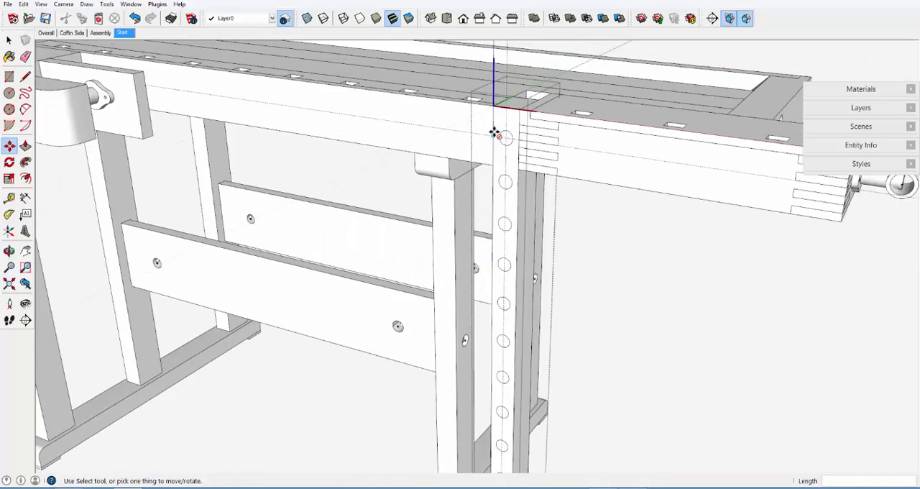
pyautogui.scroll(-3, 494, 134)
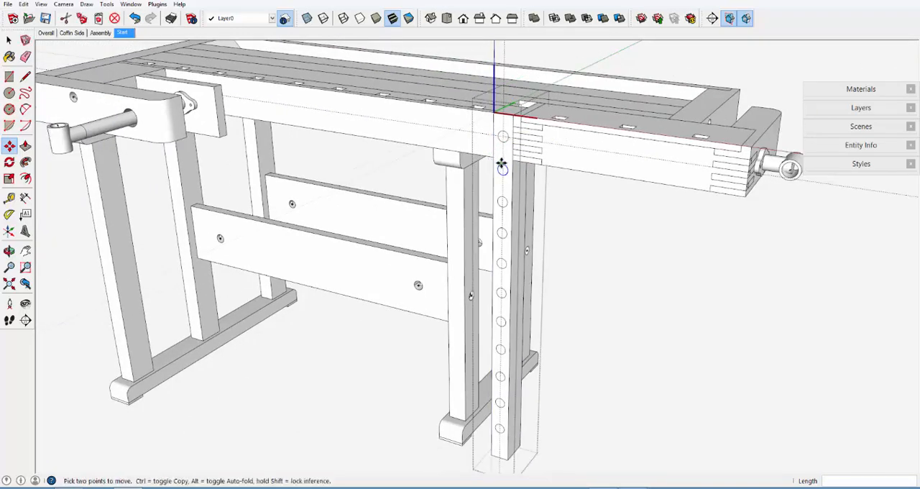
pyautogui.scroll(4, 502, 165)
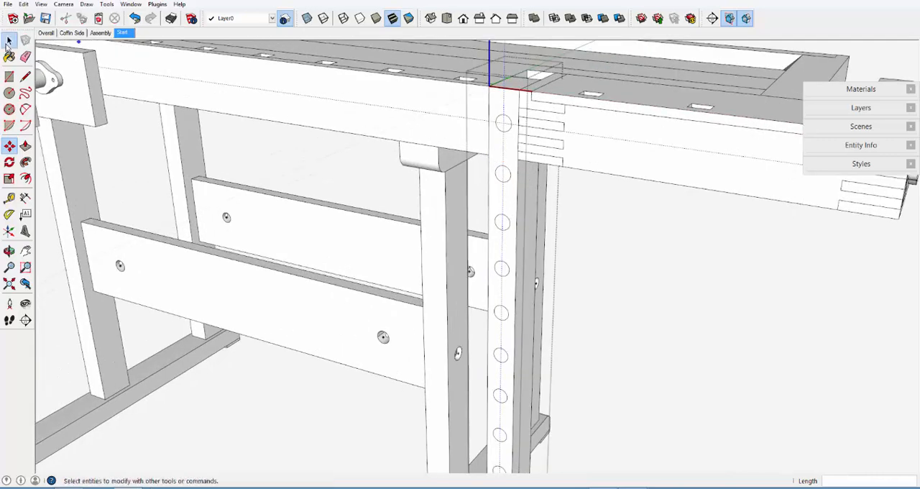
pyautogui.click(9, 42)
pyautogui.click(492, 145)
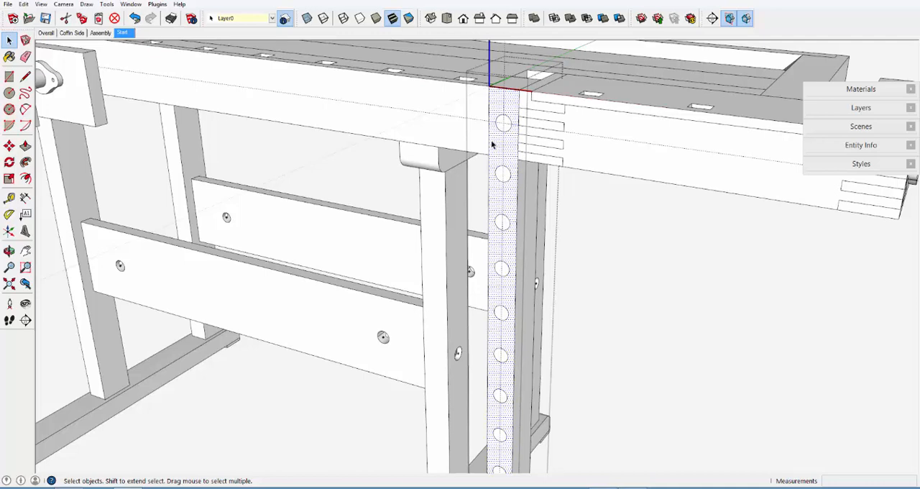
pyautogui.click(25, 145)
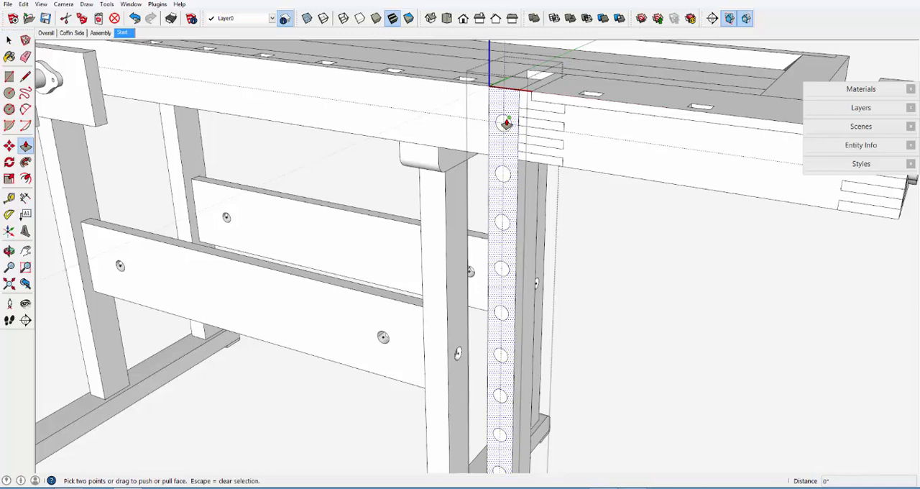
pyautogui.scroll(4, 506, 123)
pyautogui.click(9, 41)
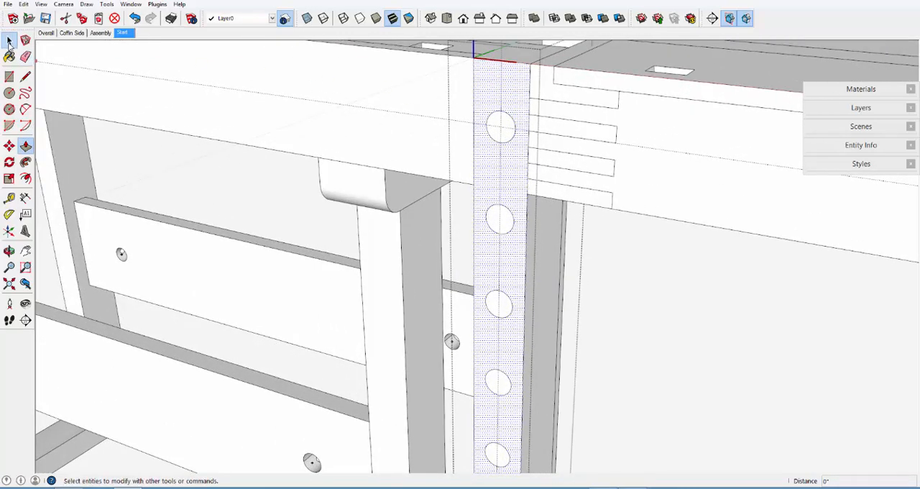
# Push the topmost dowel circle 2 7/8" through the post to cut the first hole
pyautogui.click(8, 40)
pyautogui.click(503, 127)
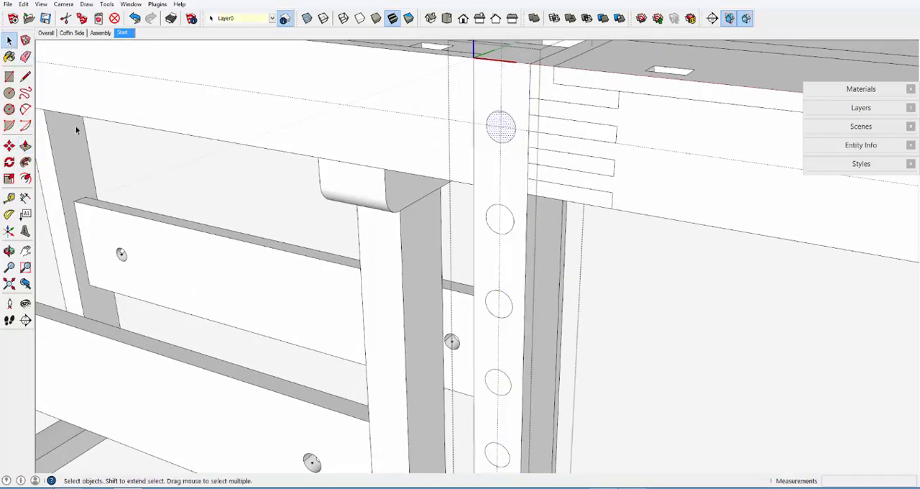
pyautogui.click(25, 145)
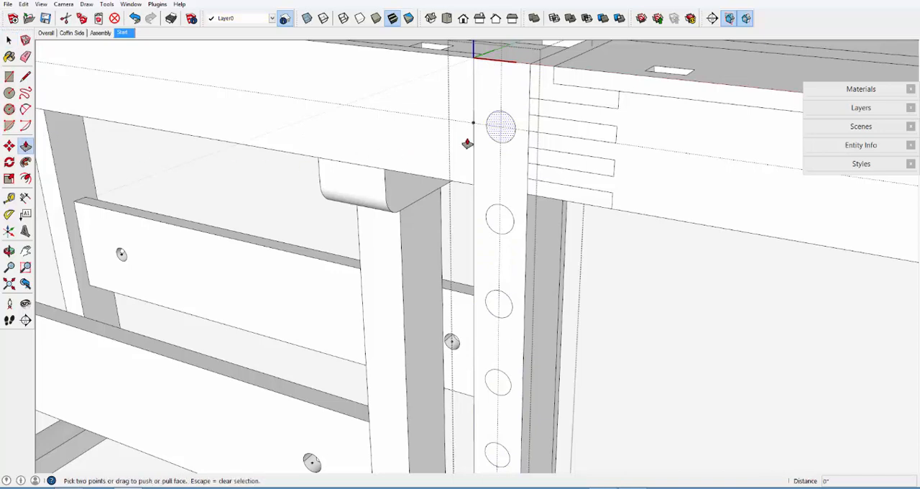
pyautogui.click(505, 126)
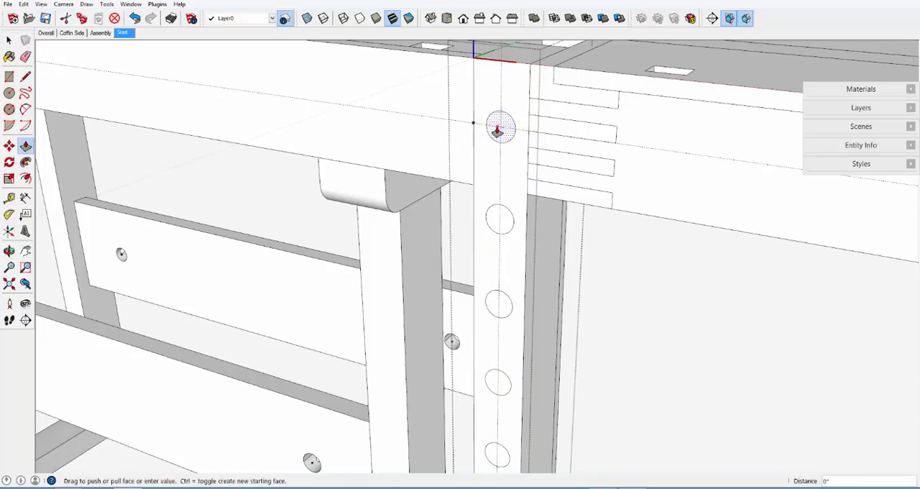
pyautogui.click(552, 51)
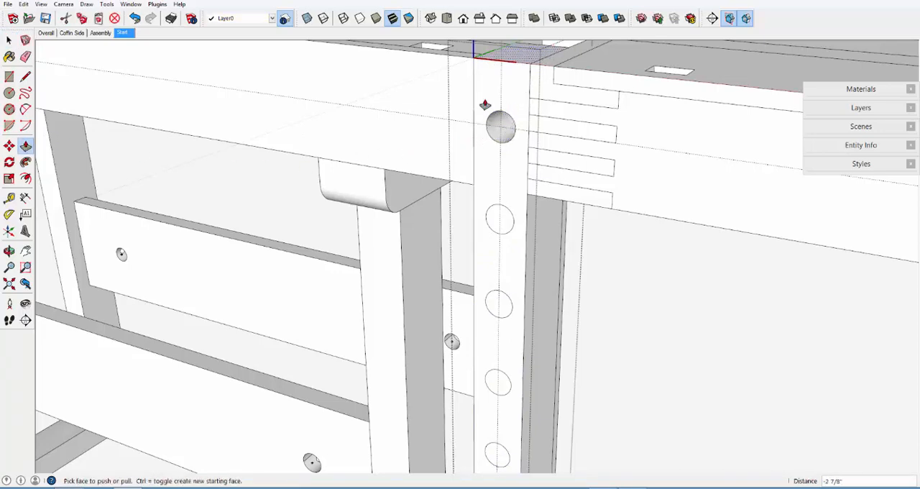
# Repeat the same Push/Pull depth on the next four dowel circles below the top hole
pyautogui.doubleClick(505, 223)
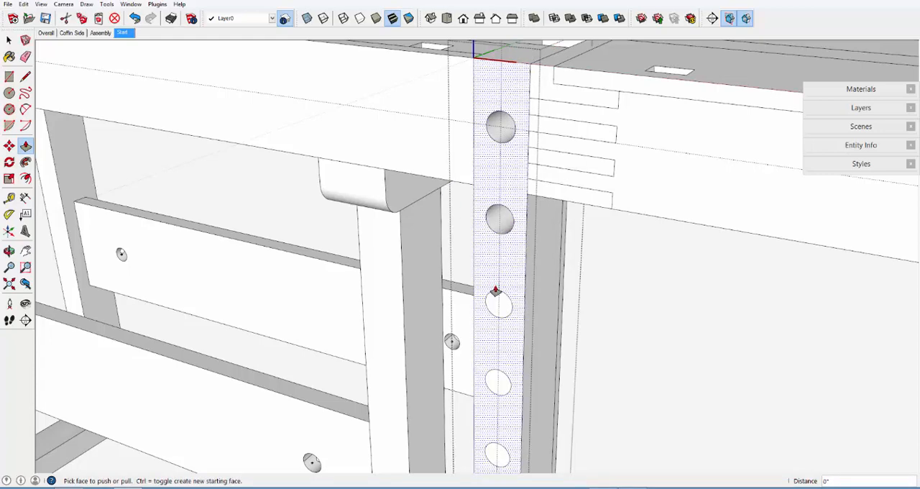
pyautogui.doubleClick(502, 303)
pyautogui.doubleClick(497, 381)
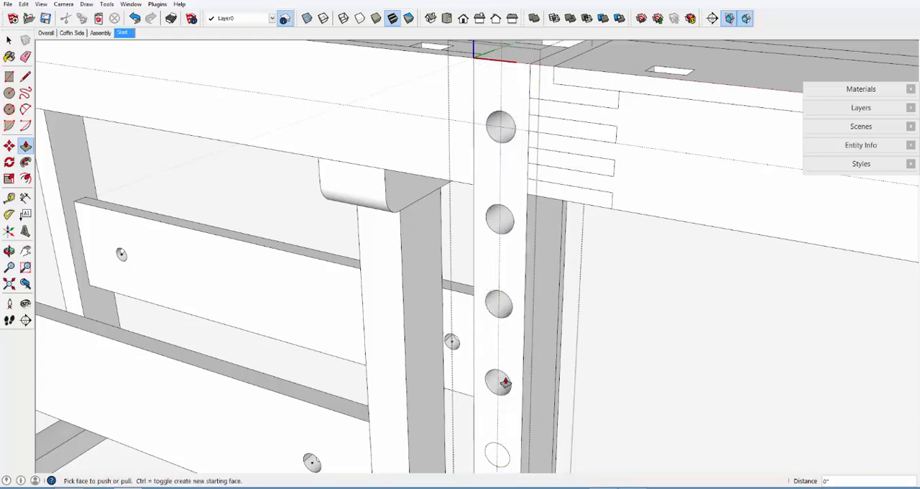
pyautogui.doubleClick(499, 456)
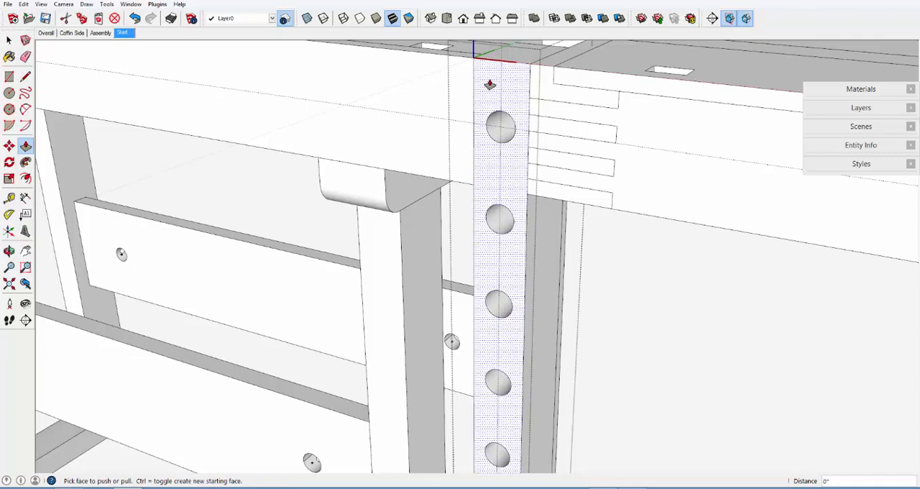
# Cut the six remaining dowel circles on the lower part of the post through with the same Push/Pull depth
pyautogui.scroll(-4, 486, 84)
pyautogui.scroll(-3, 489, 85)
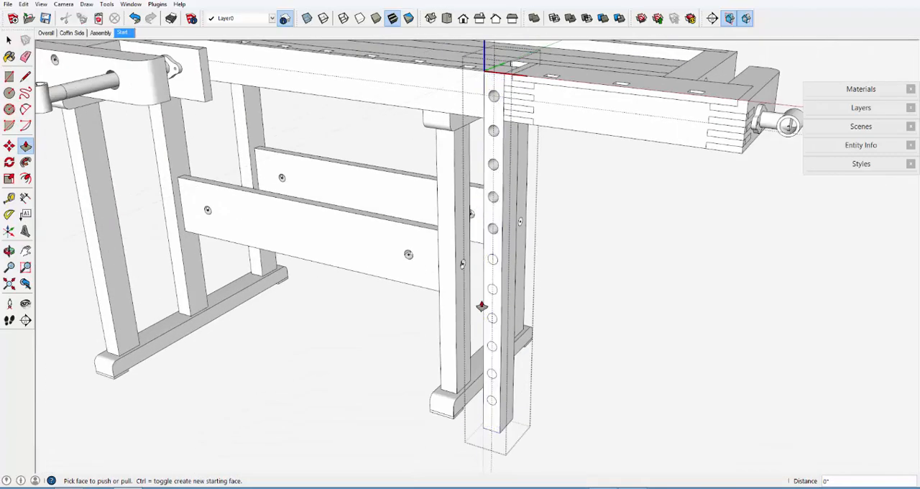
pyautogui.scroll(5, 486, 374)
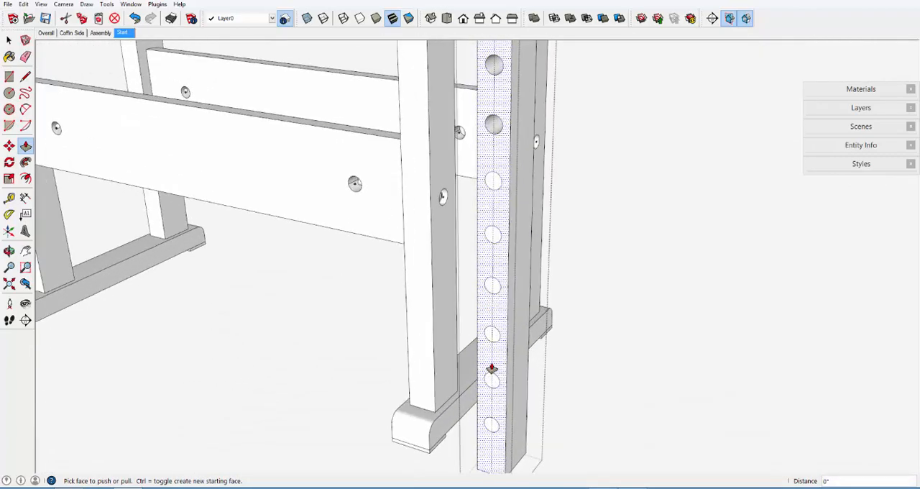
pyautogui.doubleClick(492, 431)
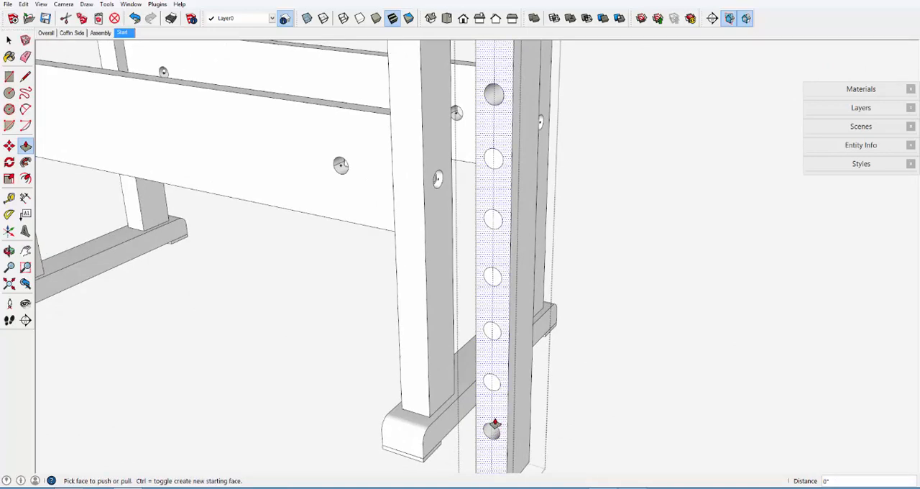
pyautogui.doubleClick(493, 384)
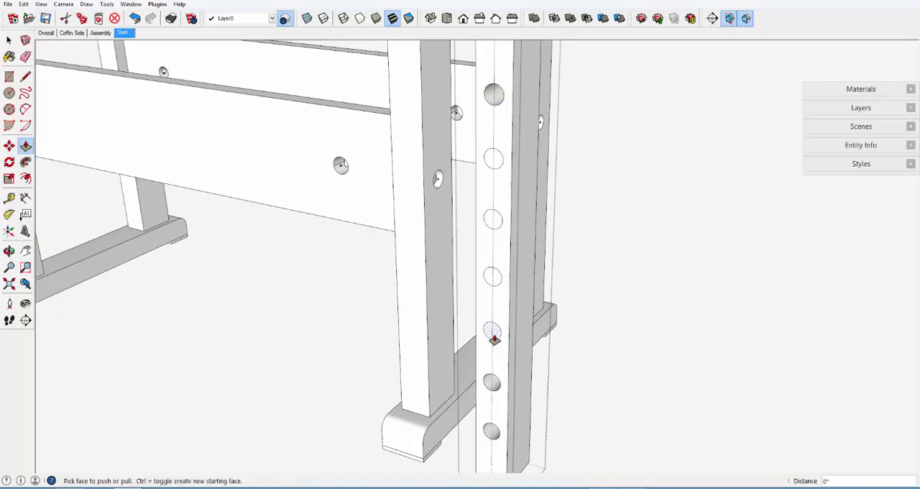
pyautogui.doubleClick(493, 331)
pyautogui.doubleClick(494, 275)
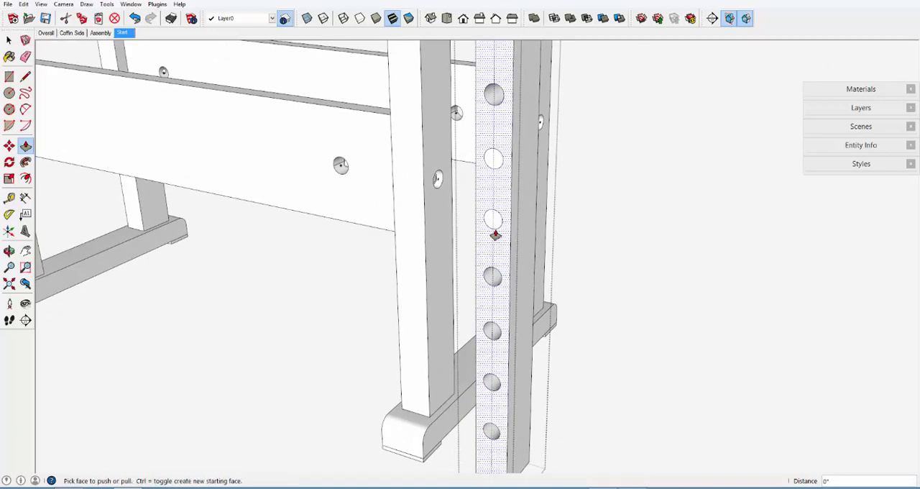
pyautogui.doubleClick(493, 220)
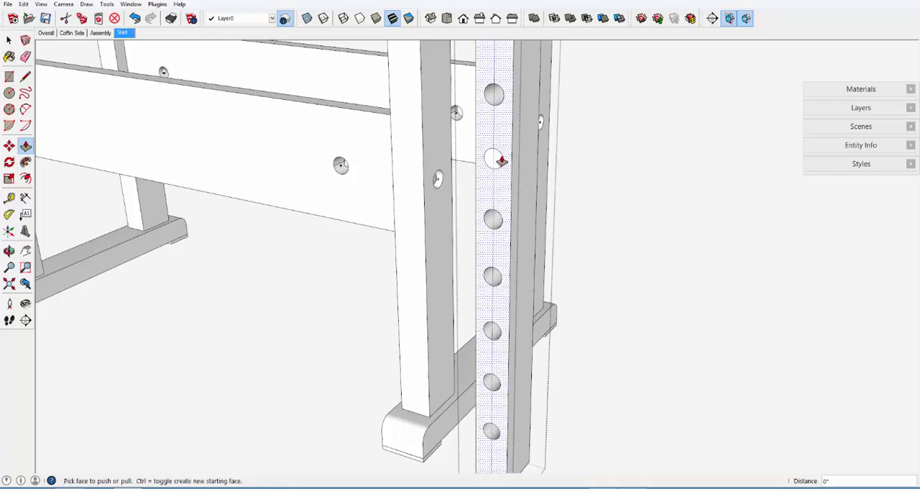
pyautogui.doubleClick(494, 159)
pyautogui.scroll(-3, 498, 363)
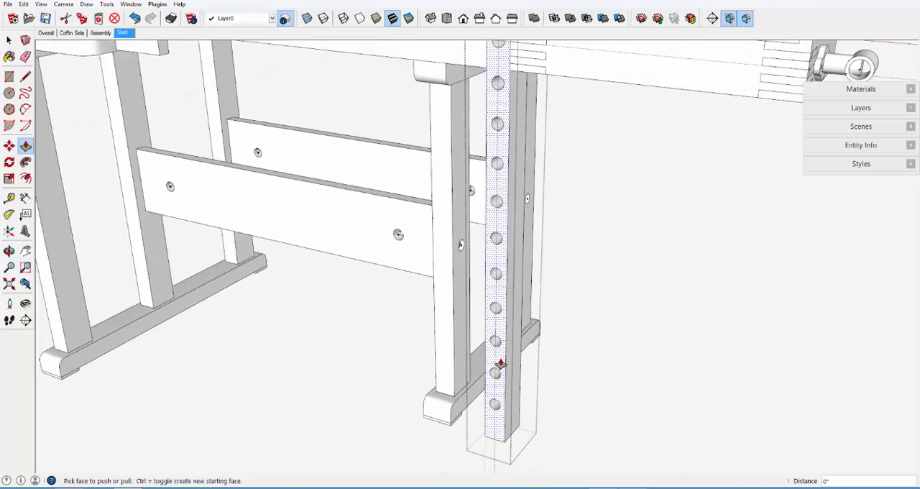
pyautogui.scroll(-4, 501, 364)
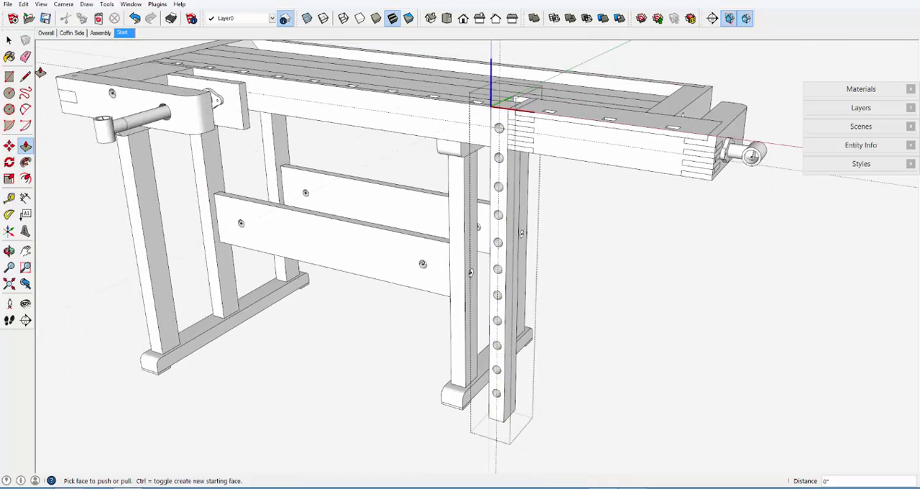
# Erase the construction guides around the post and leave the post component's editing mode
pyautogui.click(26, 57)
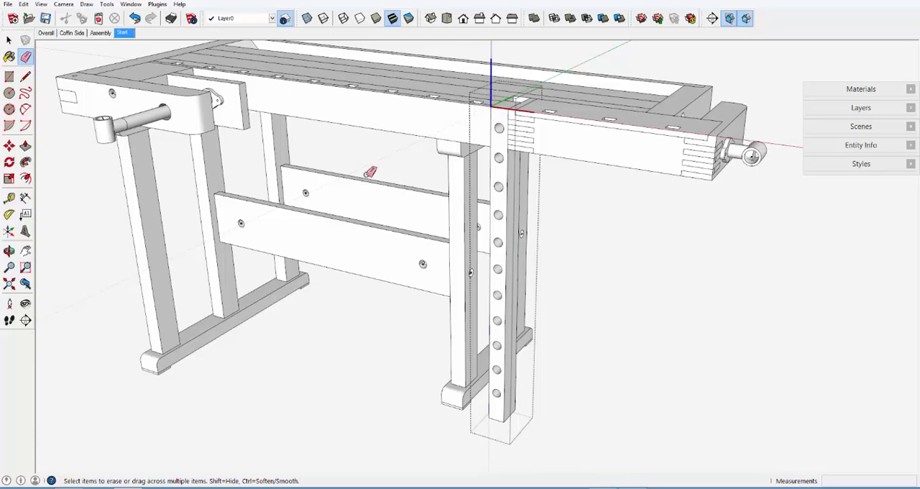
pyautogui.moveTo(536, 230)
pyautogui.mouseDown(button='middle')
pyautogui.moveTo(415, 251)
pyautogui.moveTo(98, 186)
pyautogui.moveTo(38, 171)
pyautogui.moveTo(28, 158)
pyautogui.moveTo(228, 159)
pyautogui.moveTo(546, 205)
pyautogui.moveTo(569, 228)
pyautogui.mouseUp(button='middle')
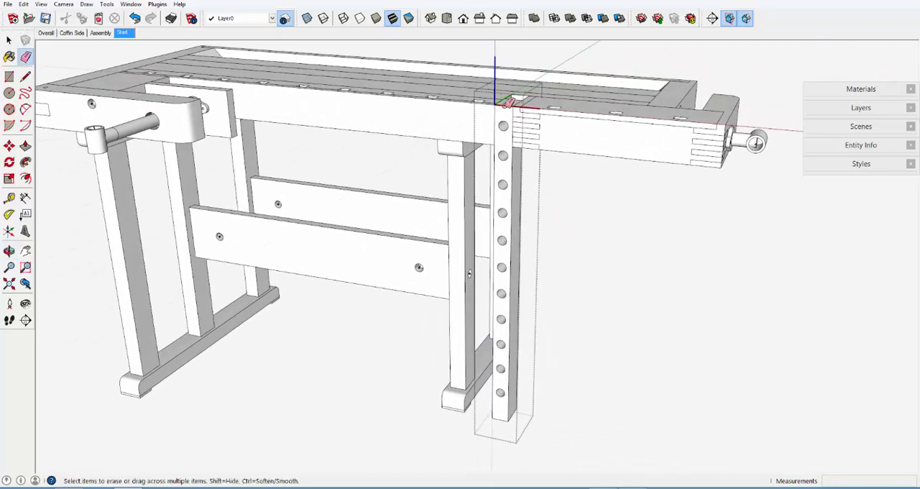
pyautogui.scroll(3, 508, 103)
pyautogui.scroll(1, 508, 102)
pyautogui.scroll(4, 507, 119)
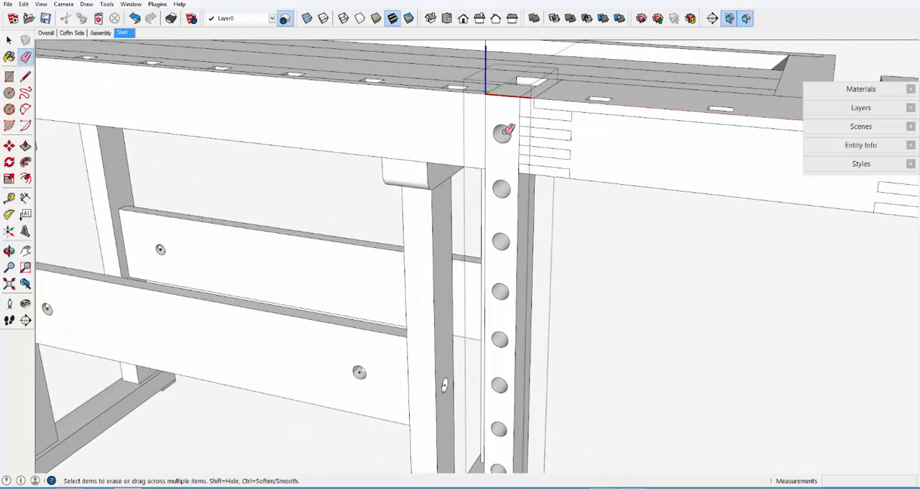
pyautogui.scroll(3, 515, 287)
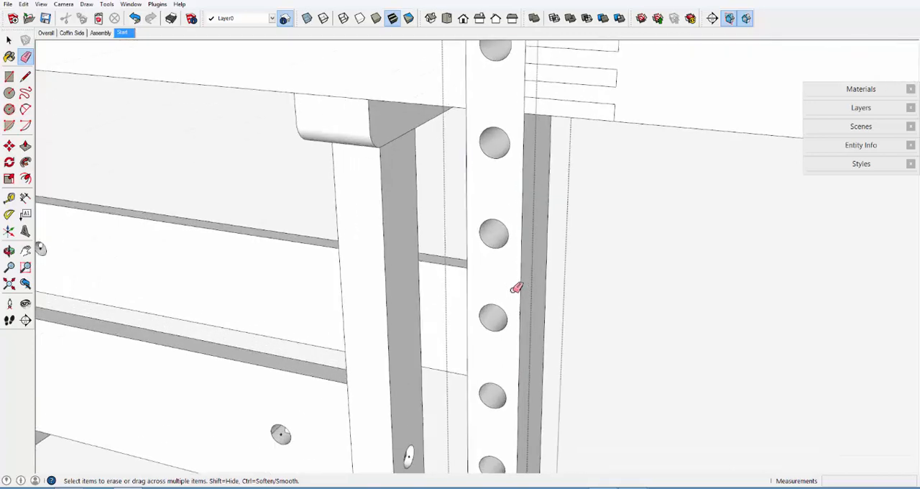
pyautogui.moveTo(429, 225); pyautogui.dragTo(493, 211, button='middle')
# Draw a circle with a 1/2" radius over the third hole from the top, centred on the hole
pyautogui.press('c')
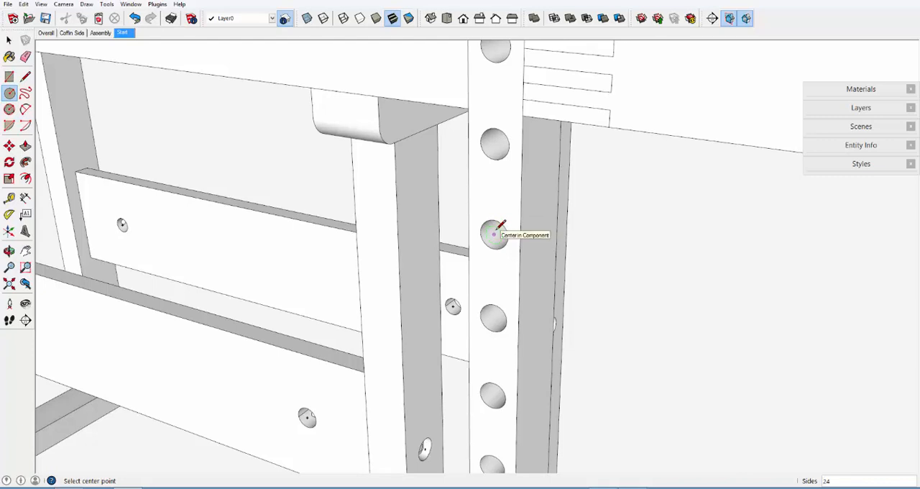
pyautogui.click(494, 234)
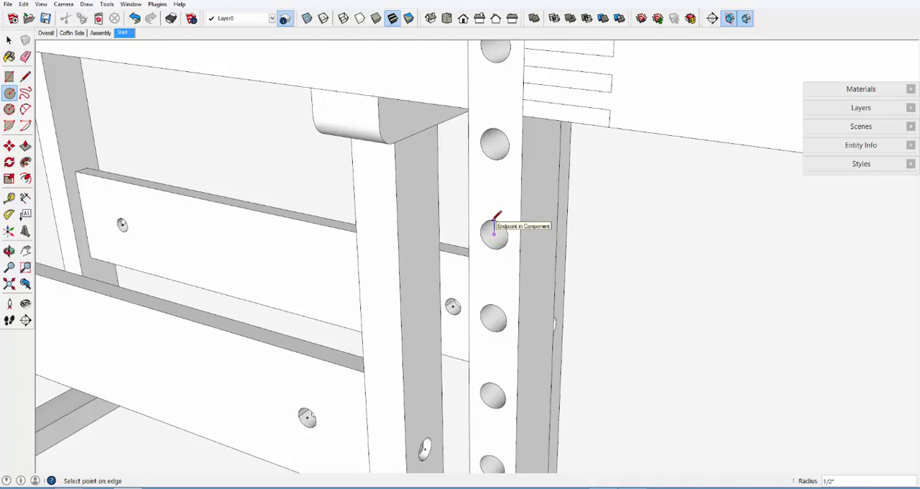
pyautogui.click(495, 218)
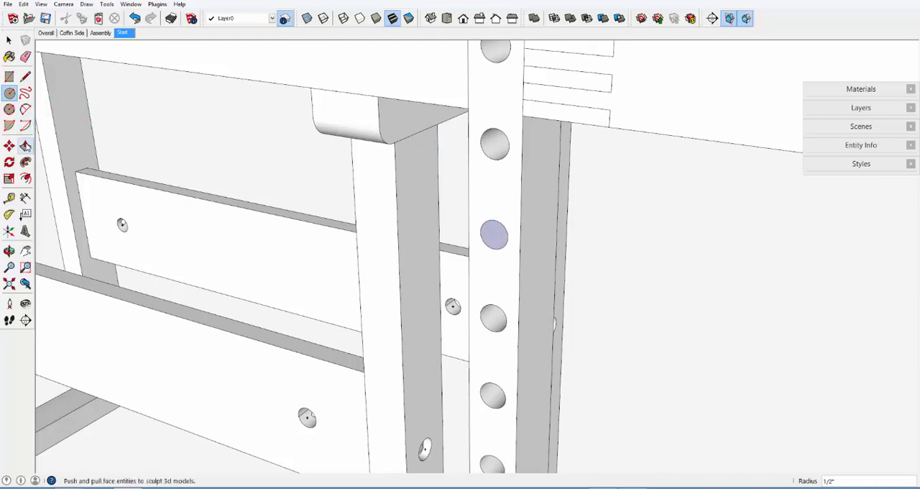
# Extrude the circle 2 7/8" back through the hole and pull its front face 3" out to form a dowel
pyautogui.click(26, 146)
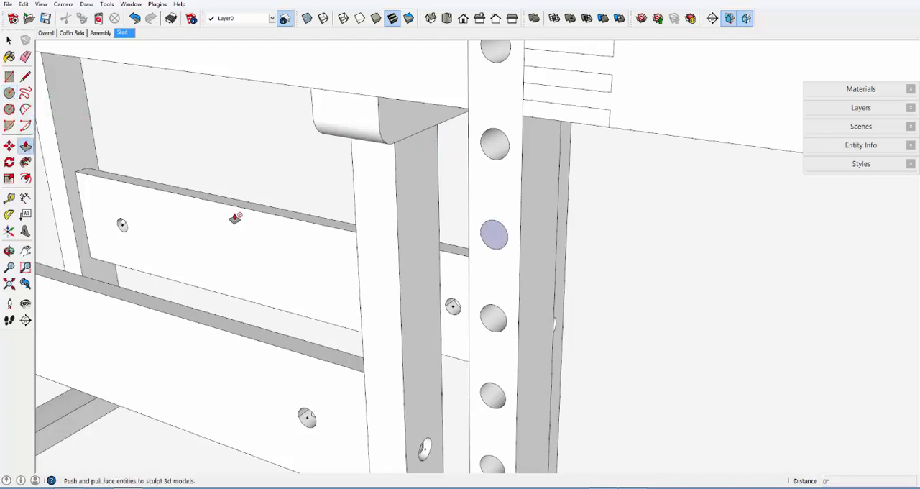
pyautogui.click(494, 240)
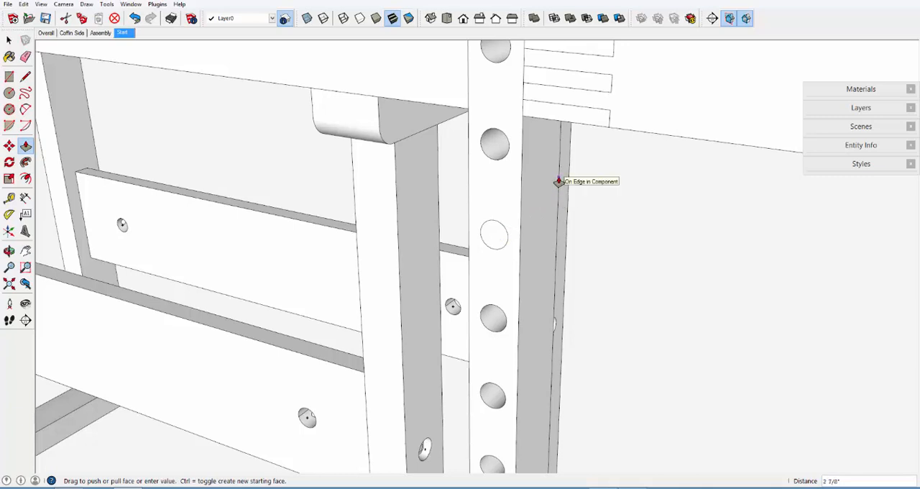
pyautogui.click(559, 181)
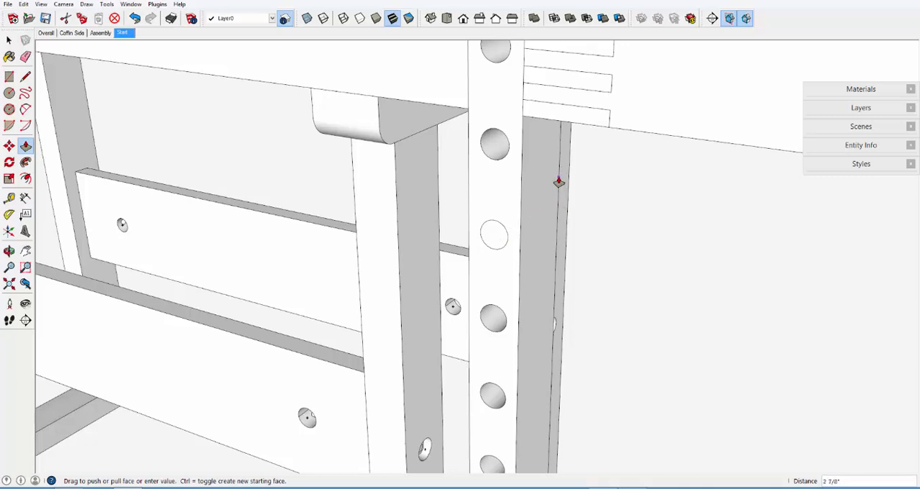
pyautogui.click(494, 237)
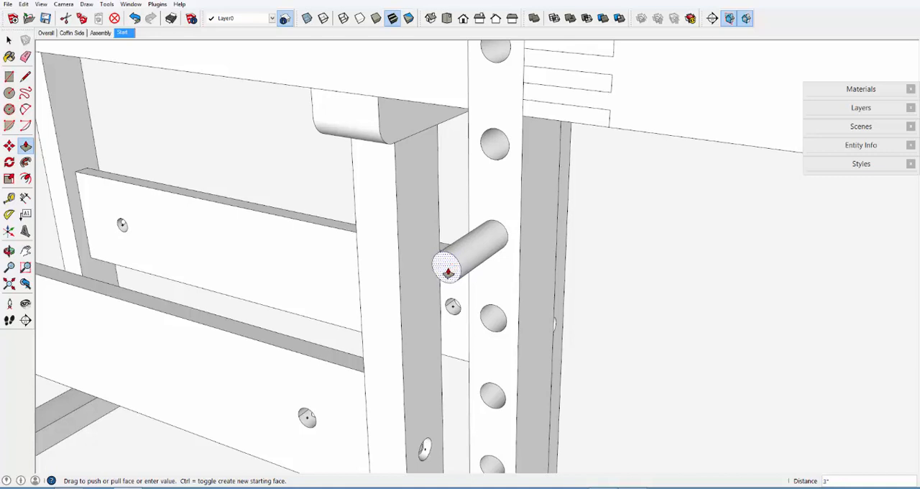
pyautogui.click(447, 272)
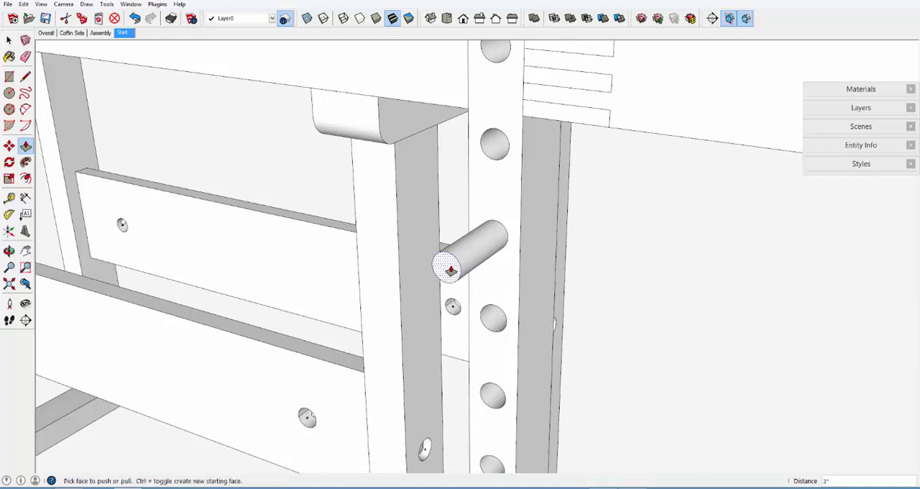
# Select all of the dowel's geometry and make it a component named D
pyautogui.click(10, 43)
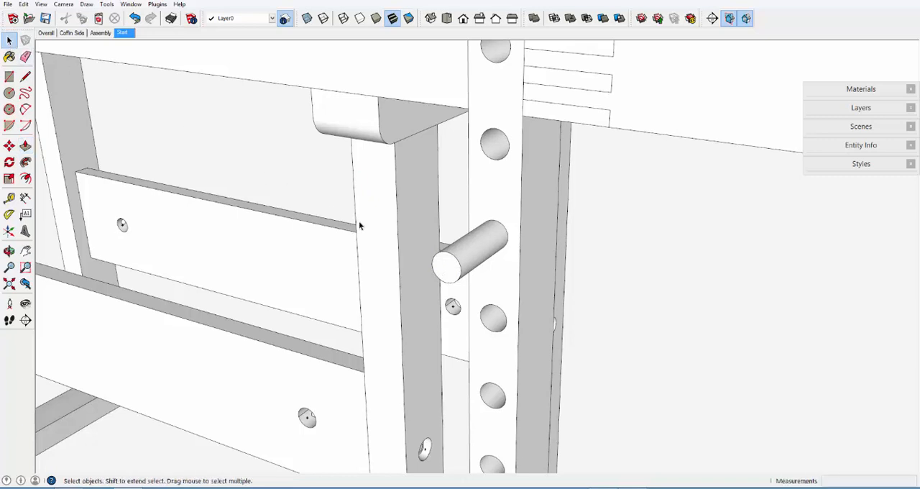
pyautogui.tripleClick(449, 270)
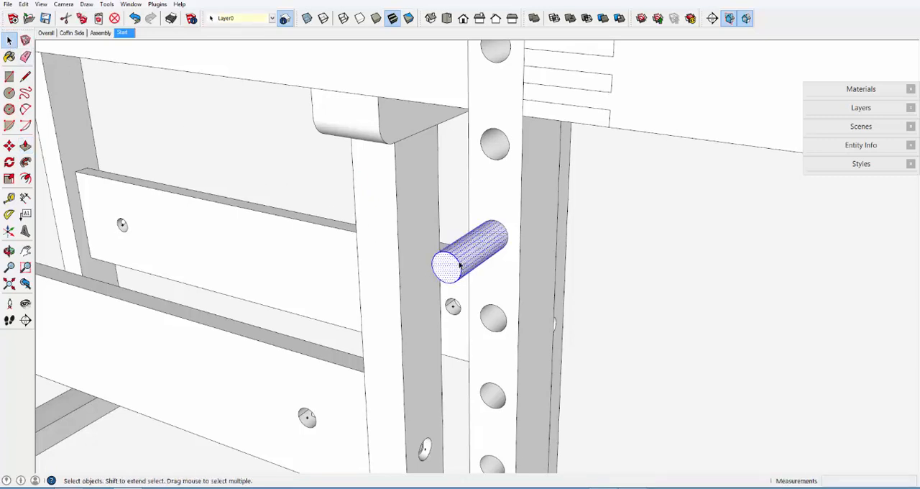
pyautogui.rightClick(472, 254)
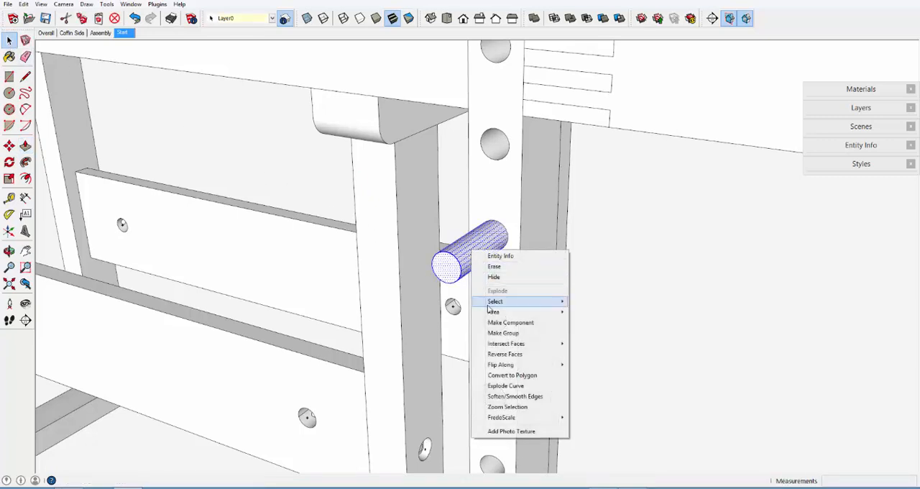
pyautogui.click(511, 322)
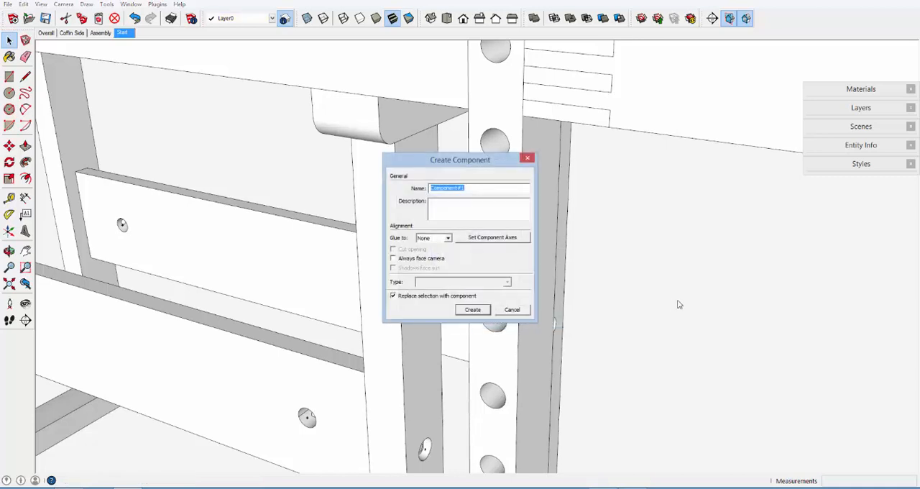
pyautogui.write('Dowel 3')
pyautogui.press('Return')
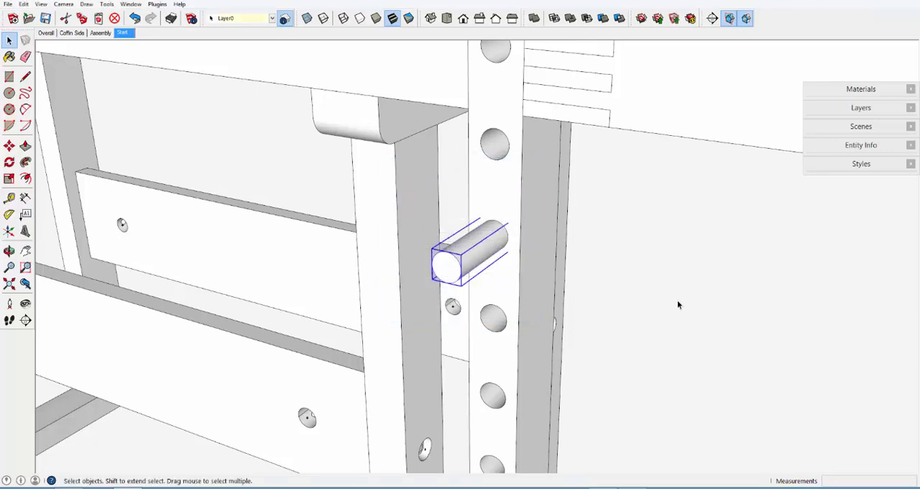
# Examine the dowel and the drilled support post against the workbench from several distances and angles
pyautogui.click(634, 276)
pyautogui.moveTo(516, 300); pyautogui.dragTo(512, 295, button='middle')
pyautogui.scroll(-3, 513, 294)
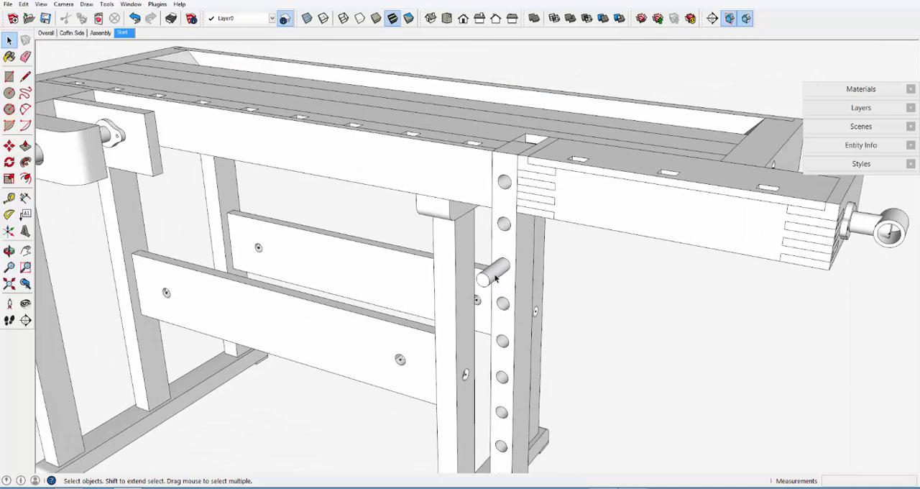
pyautogui.click(495, 279)
pyautogui.click(513, 241)
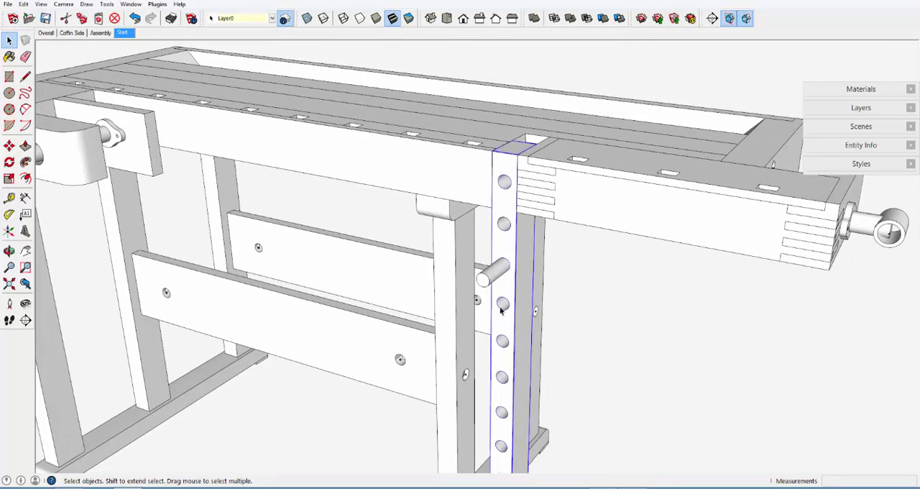
pyautogui.scroll(-3, 502, 277)
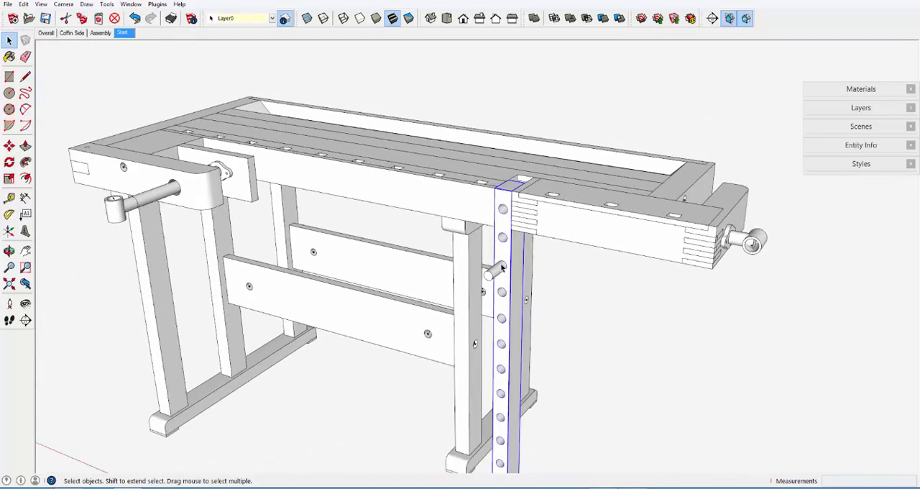
pyautogui.scroll(-1, 502, 263)
pyautogui.scroll(1, 506, 451)
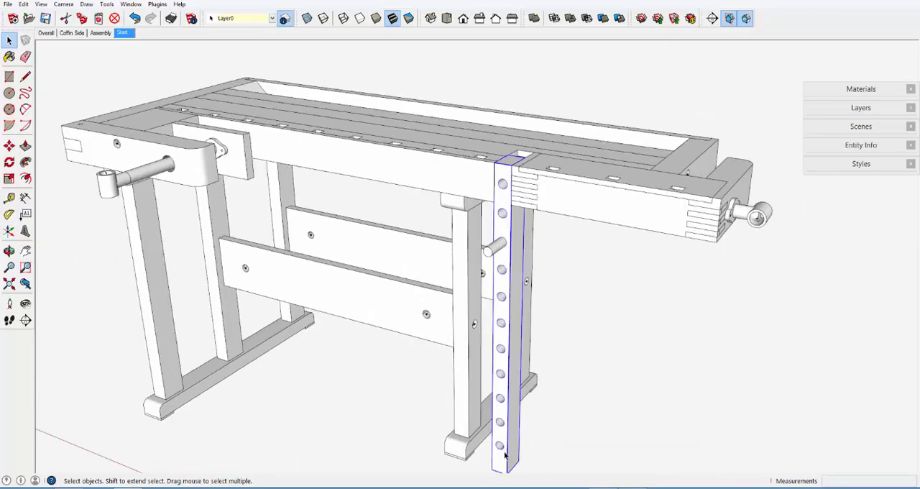
pyautogui.scroll(1, 505, 455)
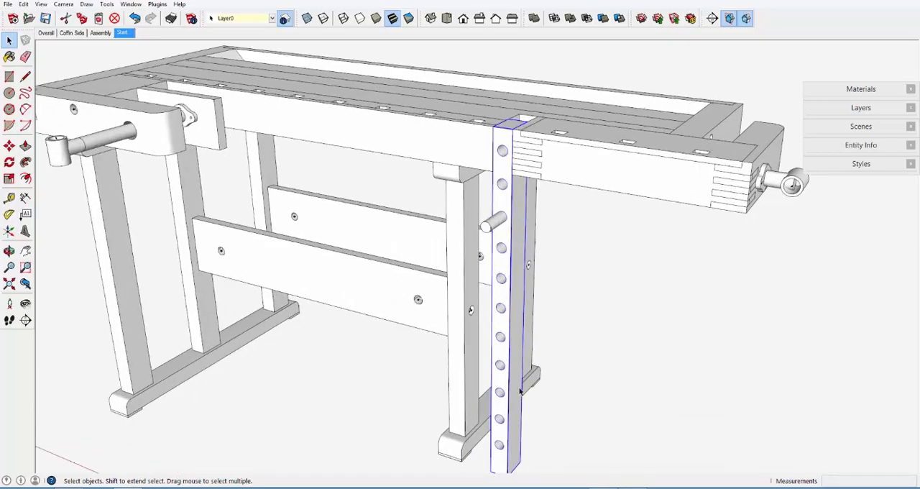
pyautogui.moveTo(521, 391); pyautogui.dragTo(533, 334, button='middle')
pyautogui.scroll(-2, 500, 318)
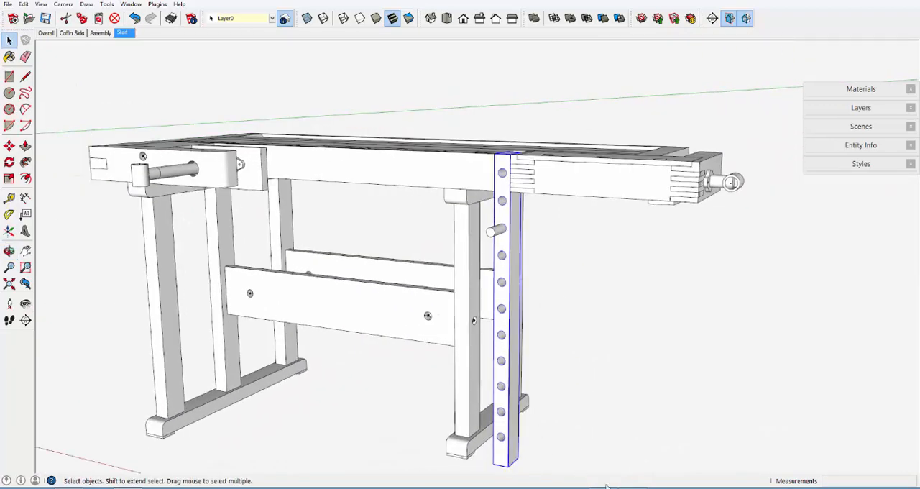
pyautogui.click(634, 487)
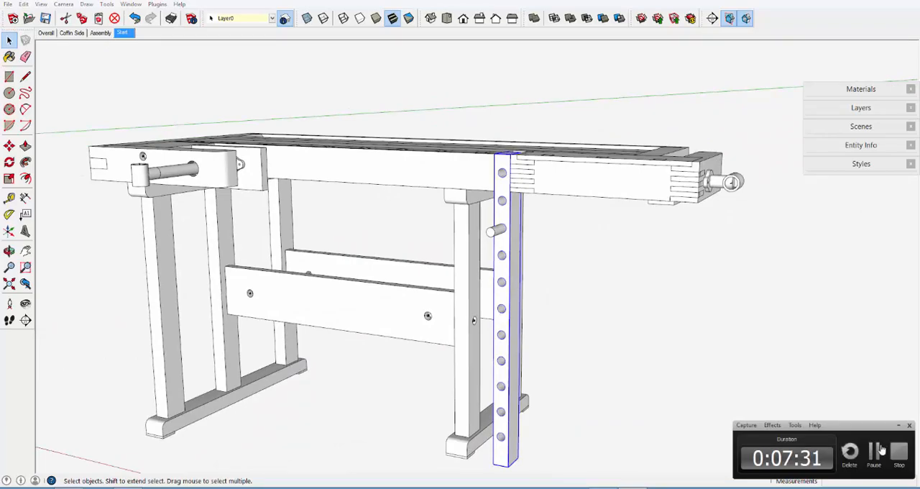